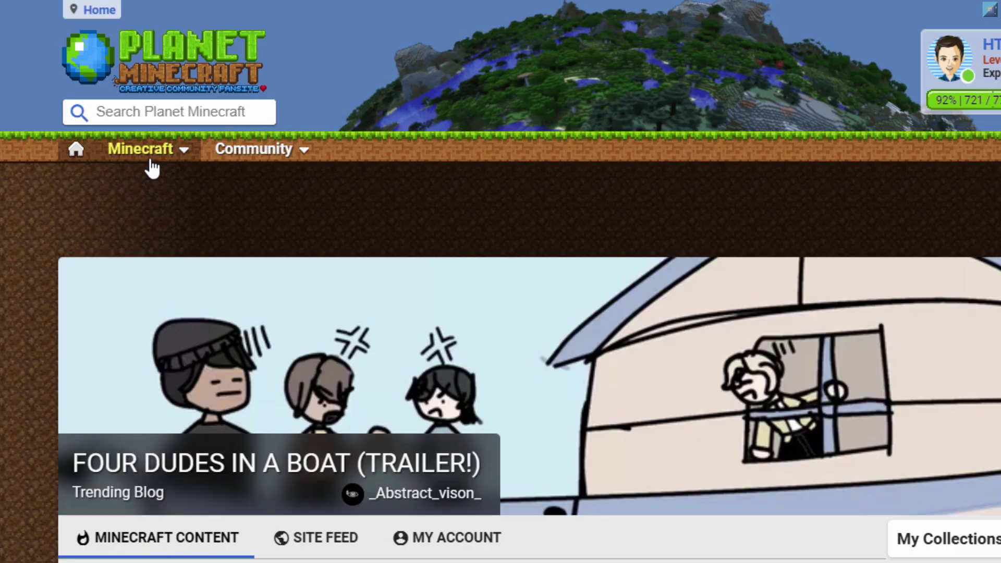
Open the PMCSkin3D advanced editor from the Minecraft Tools menu, with the tie-dye shirt skin loaded.
mouse_move(220, 84)
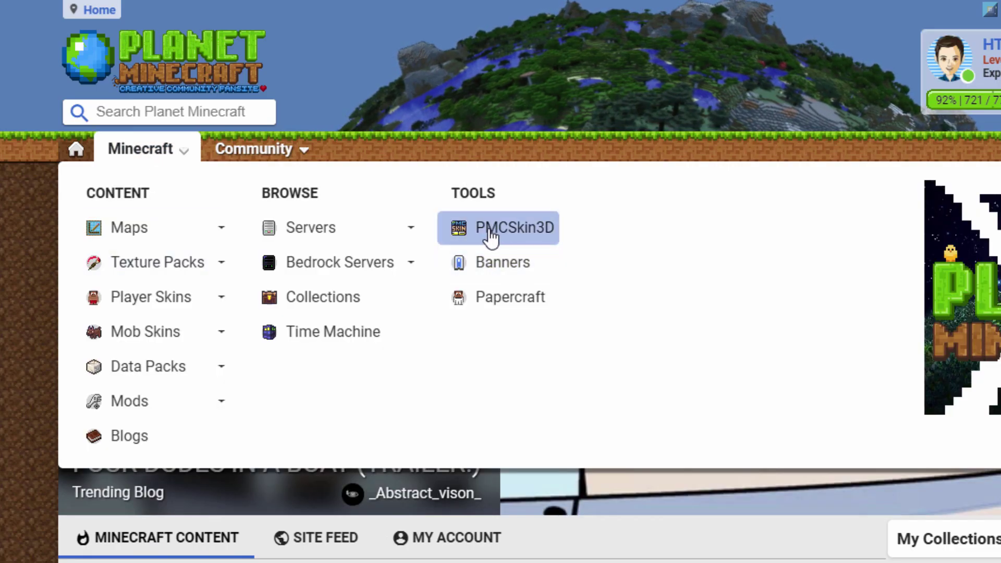
click(526, 230)
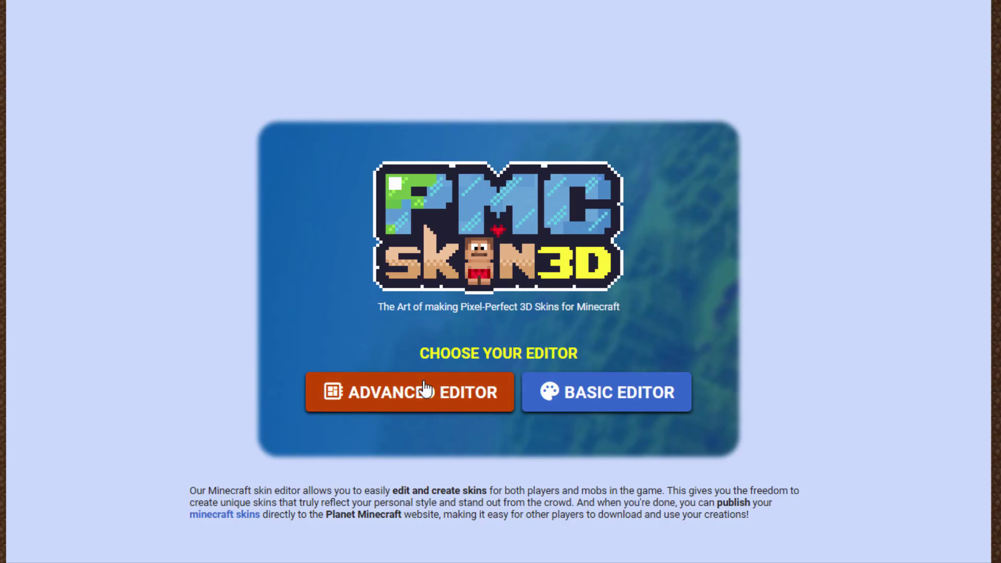
click(487, 391)
drag(354, 193, 391, 281)
Hide the hat overlay, then browse the Skins folder and preview Dragon.png without opening it.
click(952, 76)
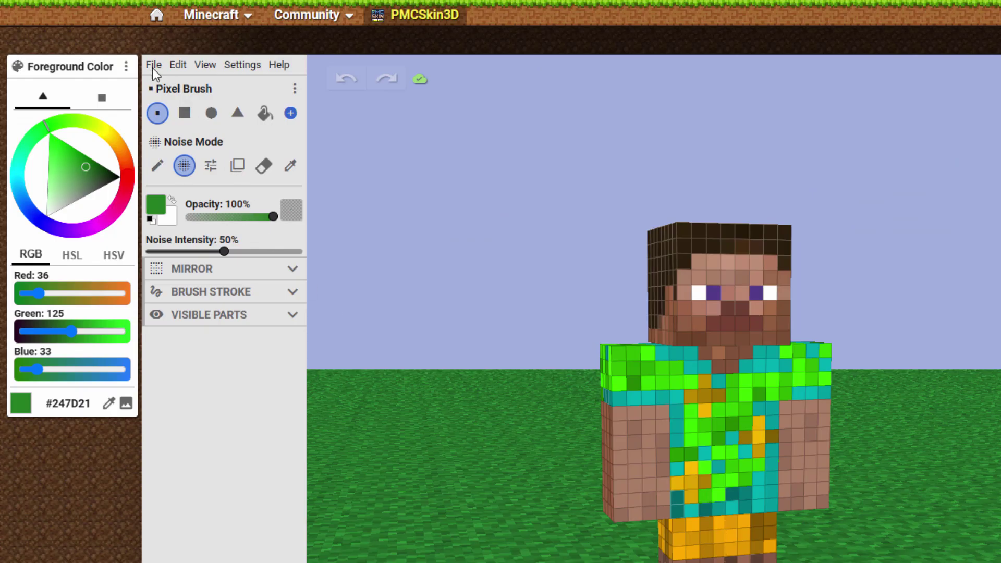
click(154, 68)
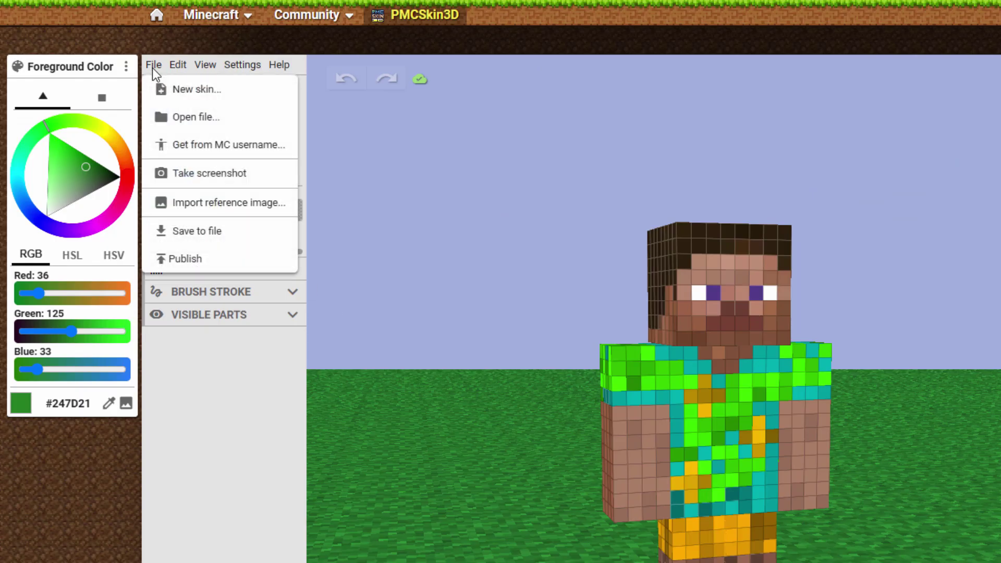
click(183, 118)
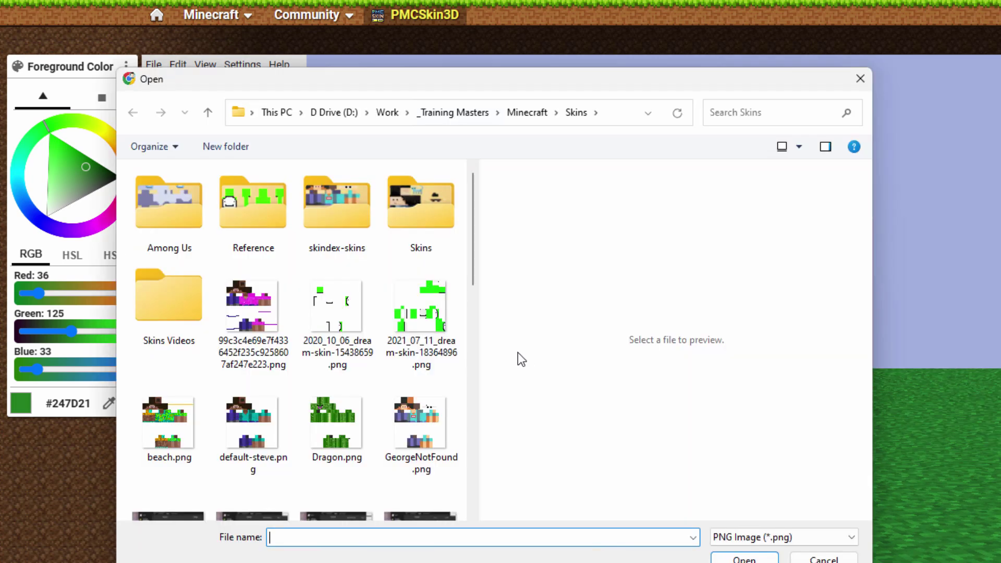
drag(483, 347, 689, 346)
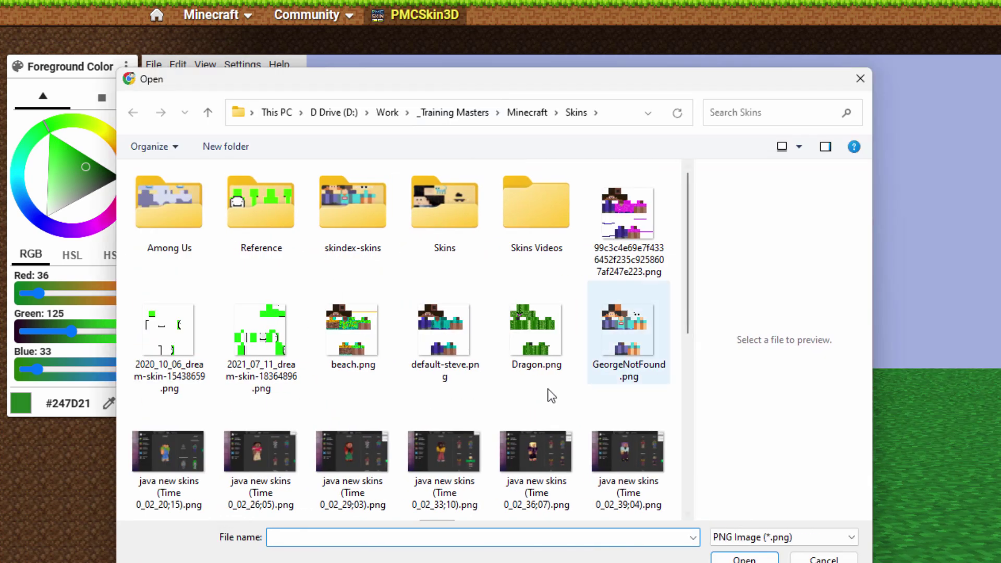
click(532, 321)
double_click(524, 298)
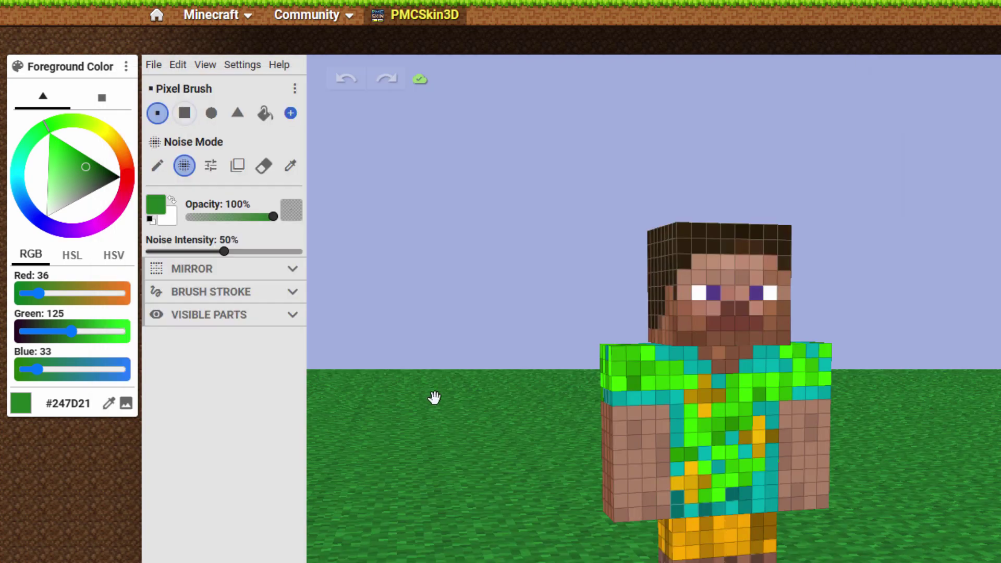
click(154, 65)
Create a new blank skin on the Steve model with HD Skin left unchecked.
click(172, 90)
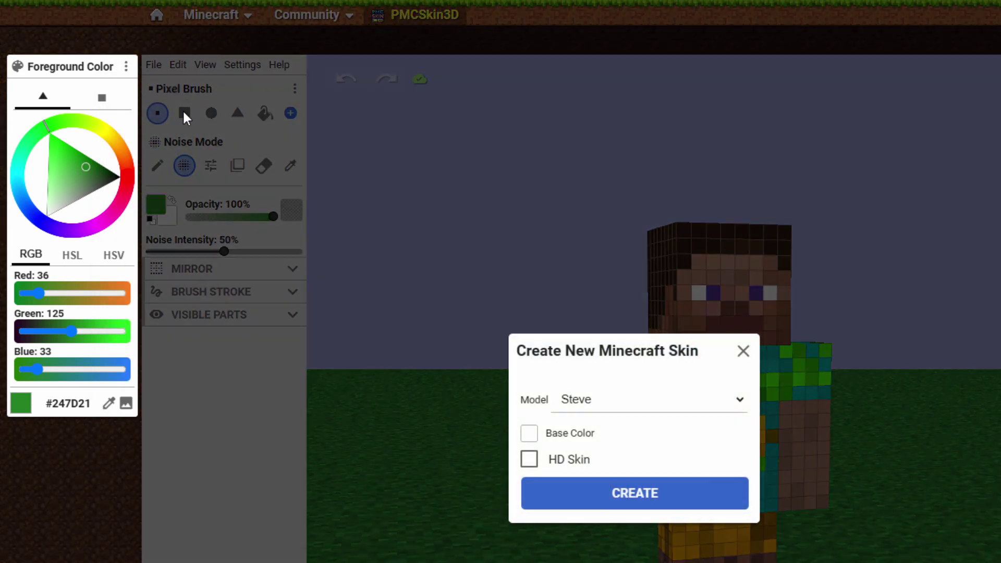
click(600, 405)
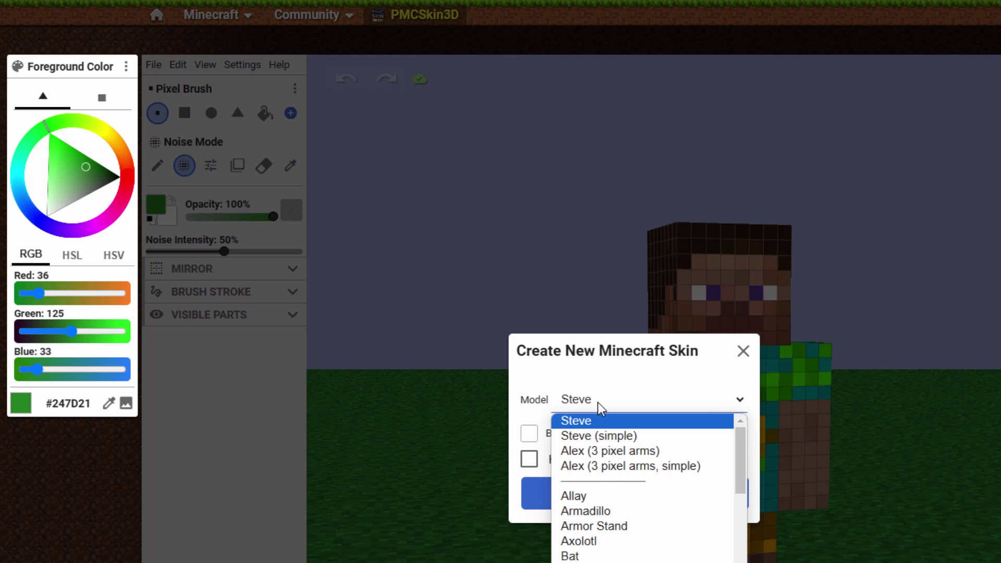
click(618, 420)
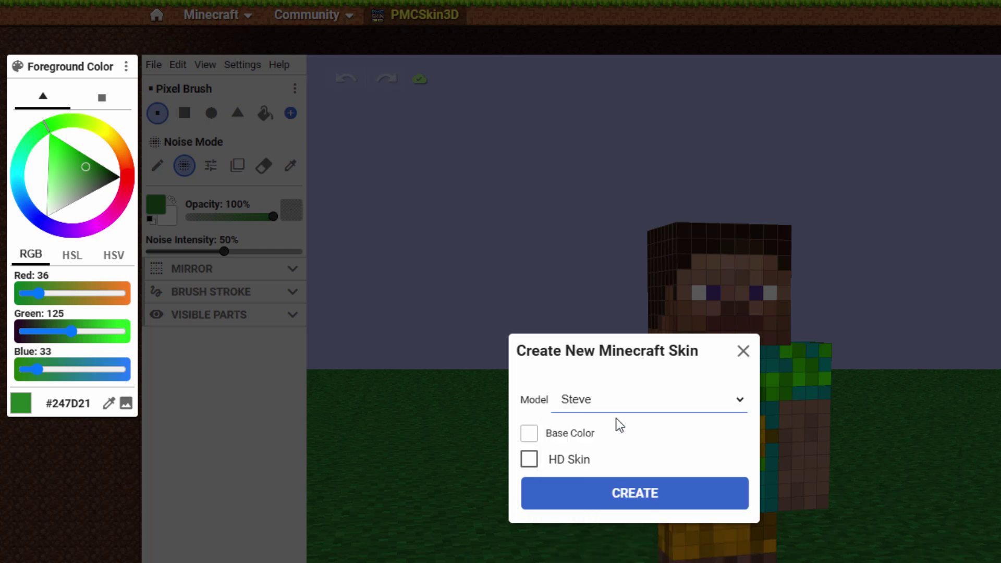
click(624, 402)
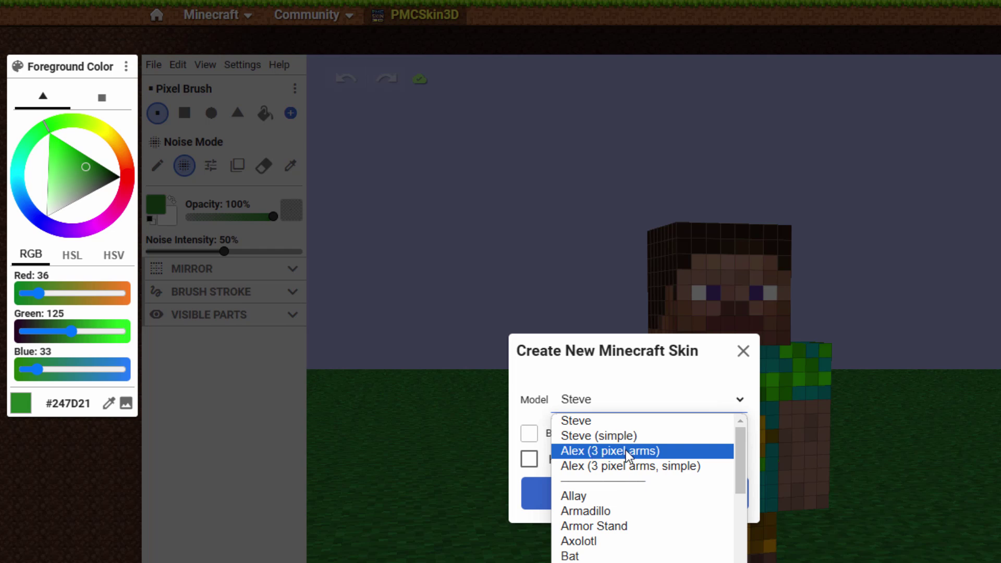
key(Escape)
click(656, 463)
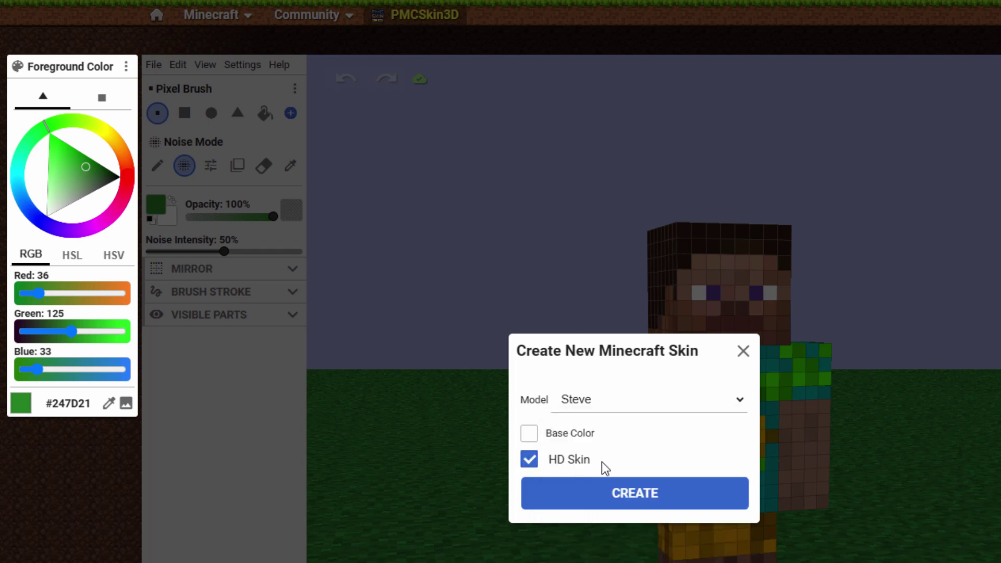
click(568, 468)
click(665, 492)
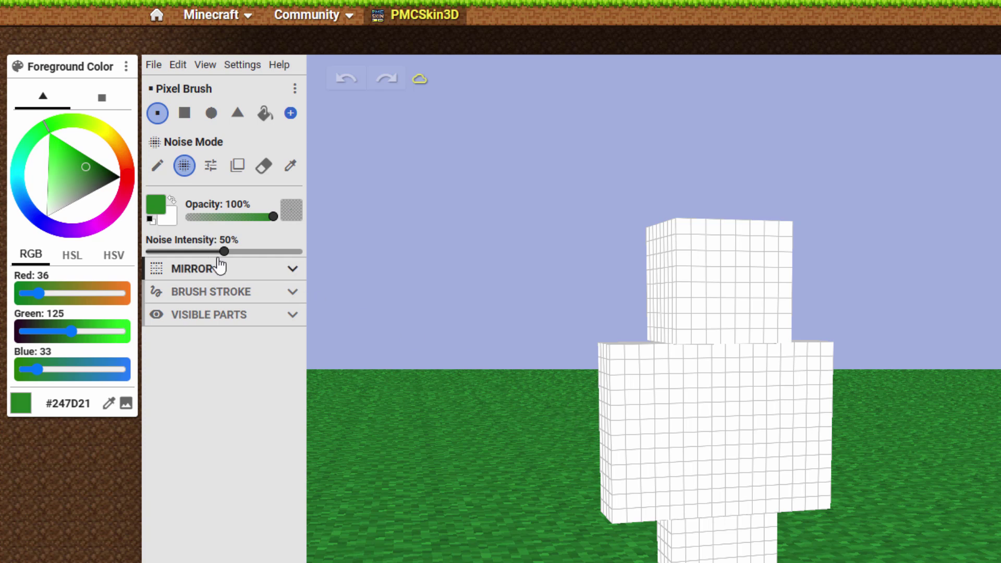
Paint two dark green #247D21 eye pixels on the blank head's face.
click(713, 274)
click(755, 273)
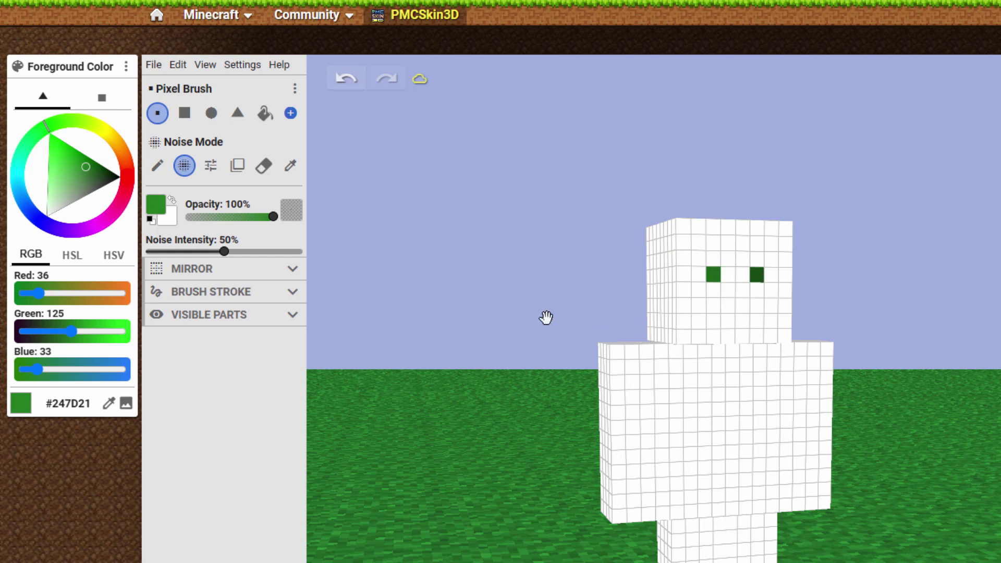
mouse_move(546, 318)
mouse_down()
mouse_move(566, 346)
mouse_move(543, 347)
mouse_move(778, 353)
mouse_move(918, 335)
mouse_move(493, 320)
mouse_move(537, 328)
mouse_up()
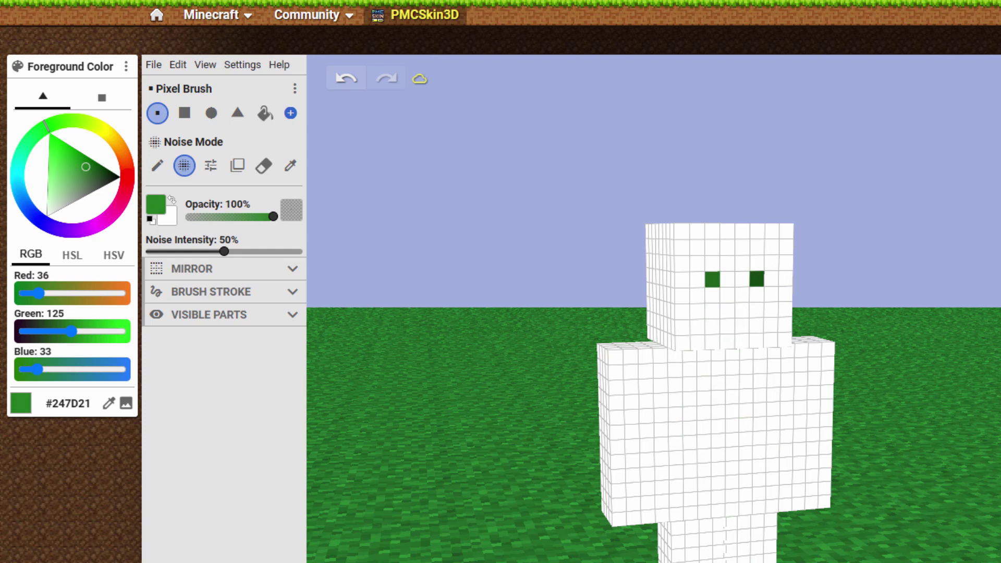
scroll(527, 387, down, 2)
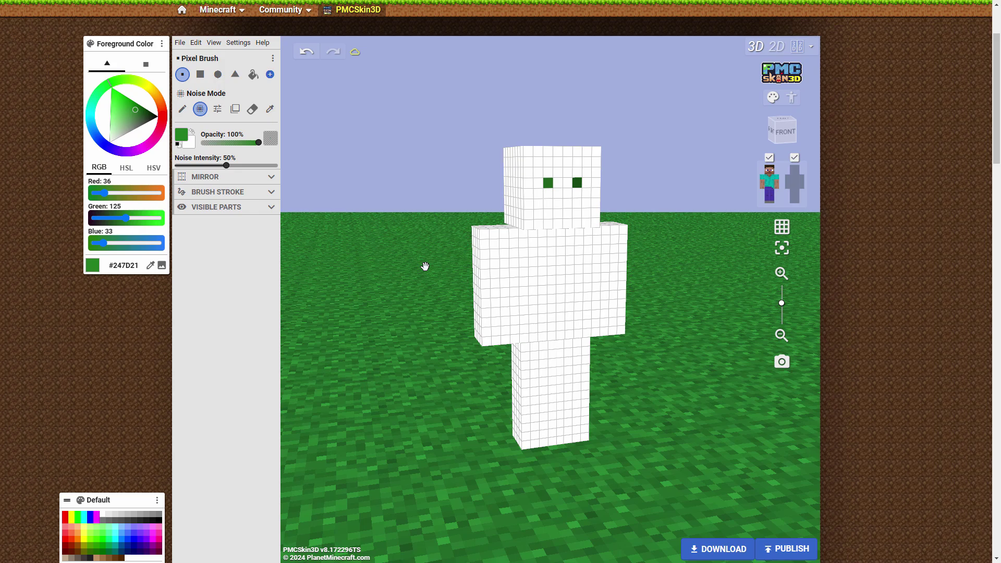
click(182, 44)
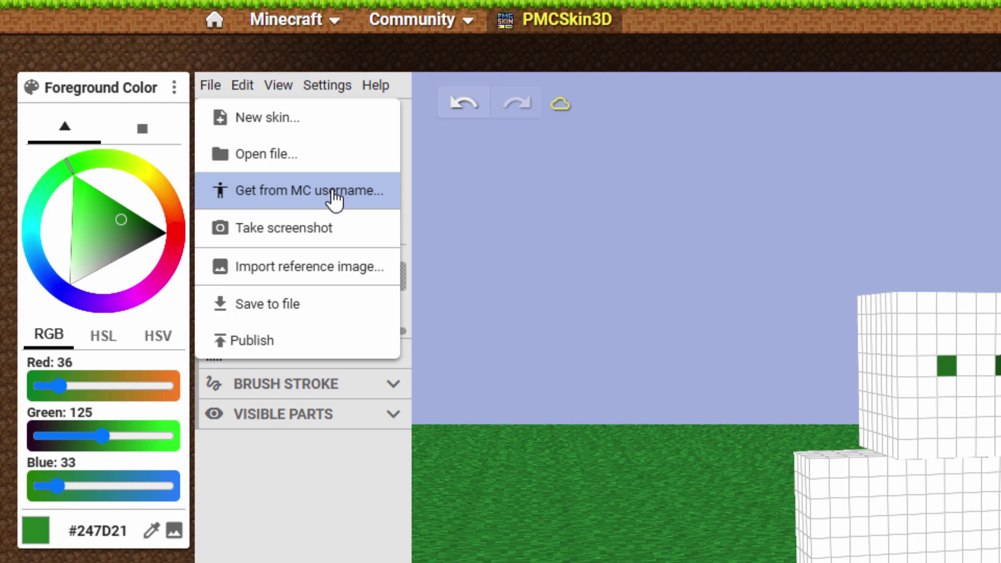
Discard the unsaved blank skin and load beach.png onto the Steve model.
click(263, 156)
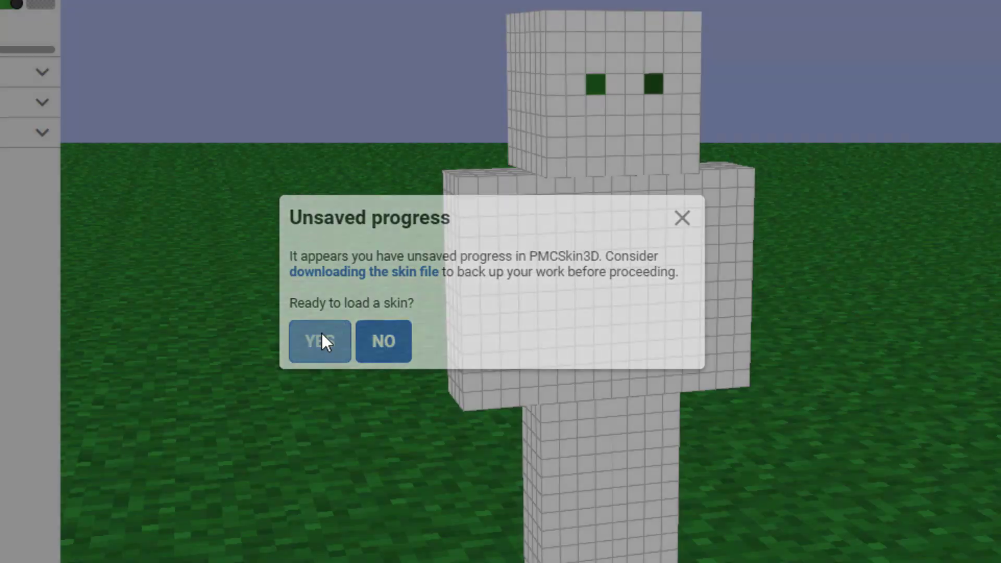
click(321, 341)
click(360, 308)
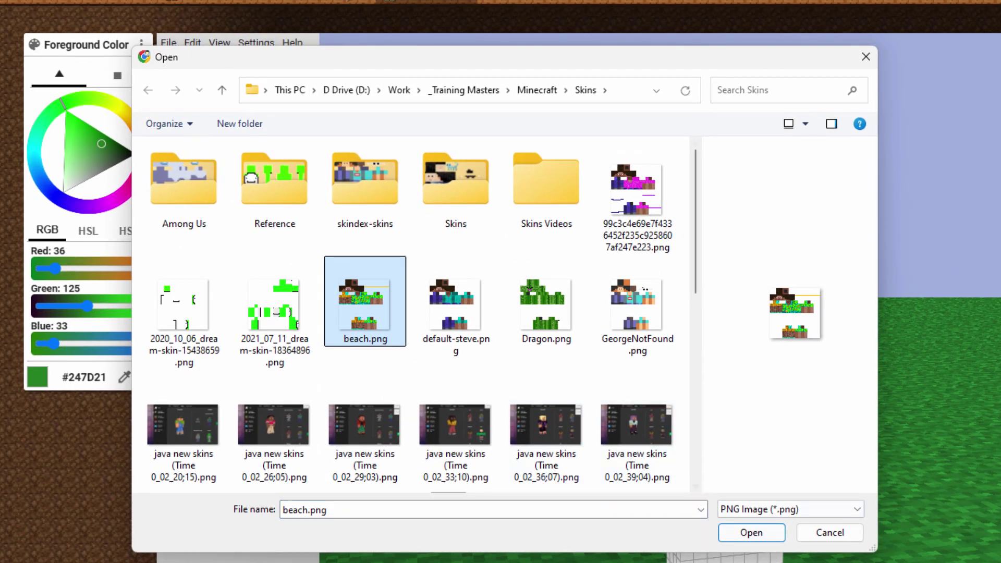
click(751, 532)
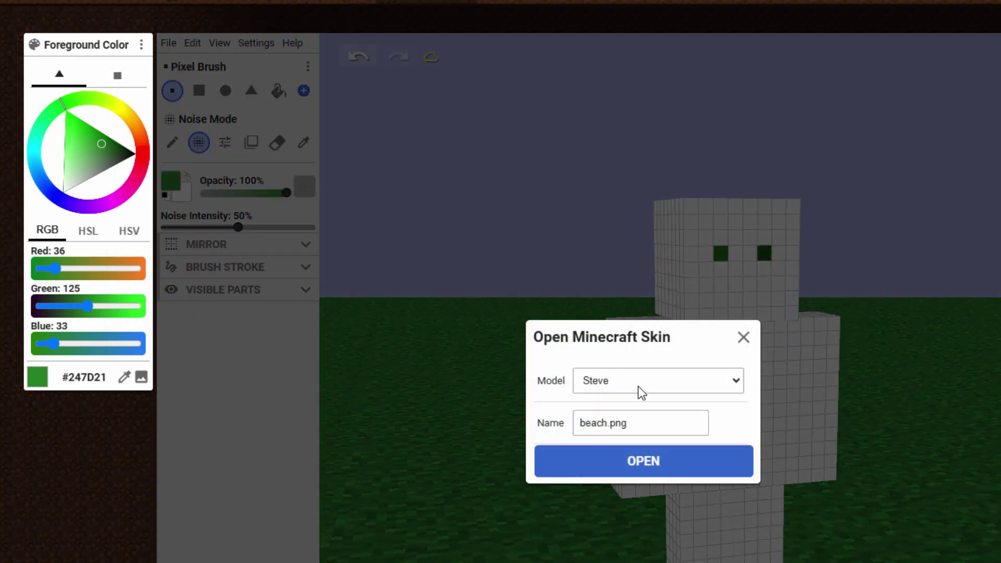
click(655, 461)
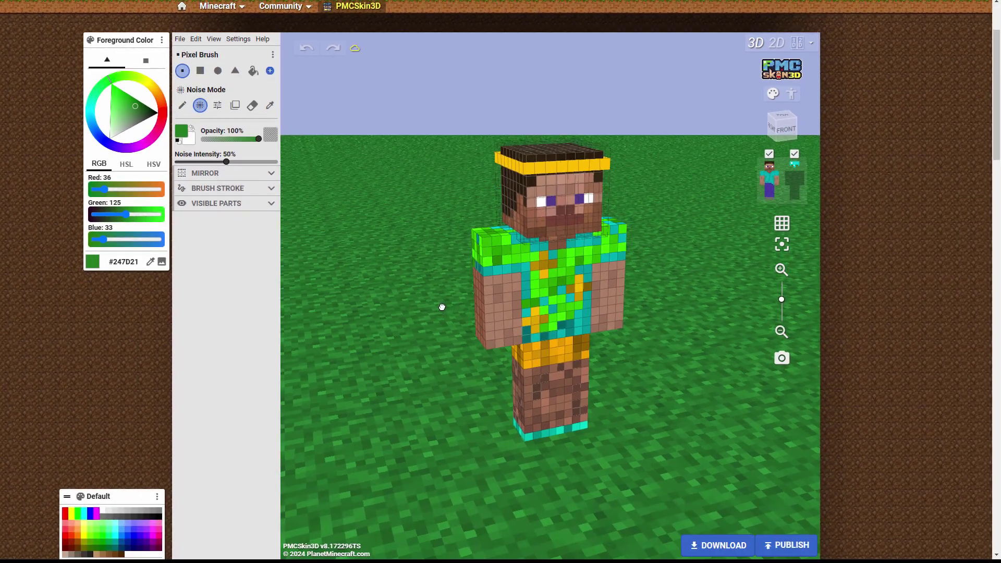
drag(437, 317, 425, 302)
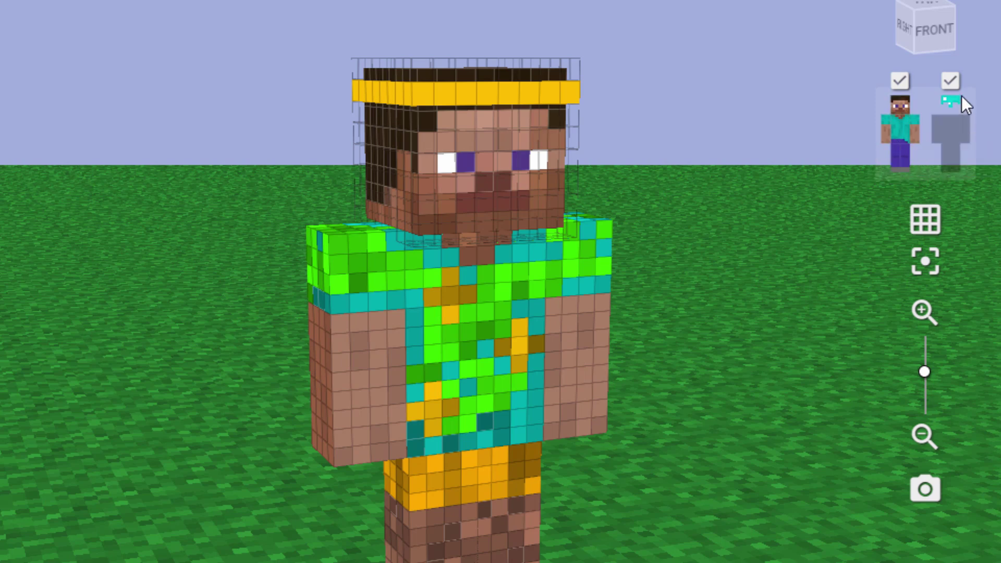
Toggle the hat overlay off and on to compare, then turn the model to face front.
click(949, 85)
click(950, 85)
click(949, 85)
click(950, 85)
drag(647, 542, 642, 468)
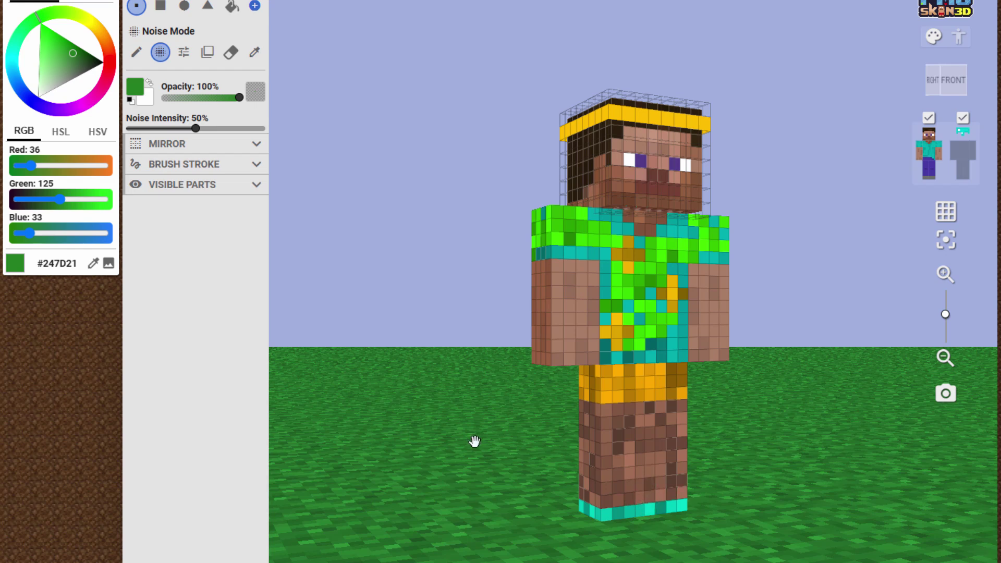
Hide the right leg, sample teal #00CFBB from the shoe, and select the Noise Mode brush.
click(239, 191)
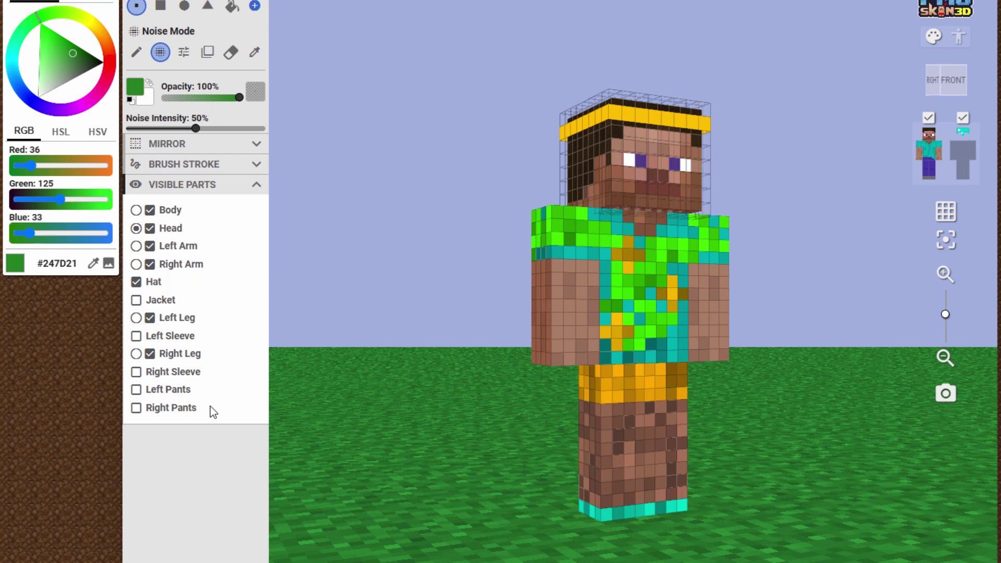
click(151, 354)
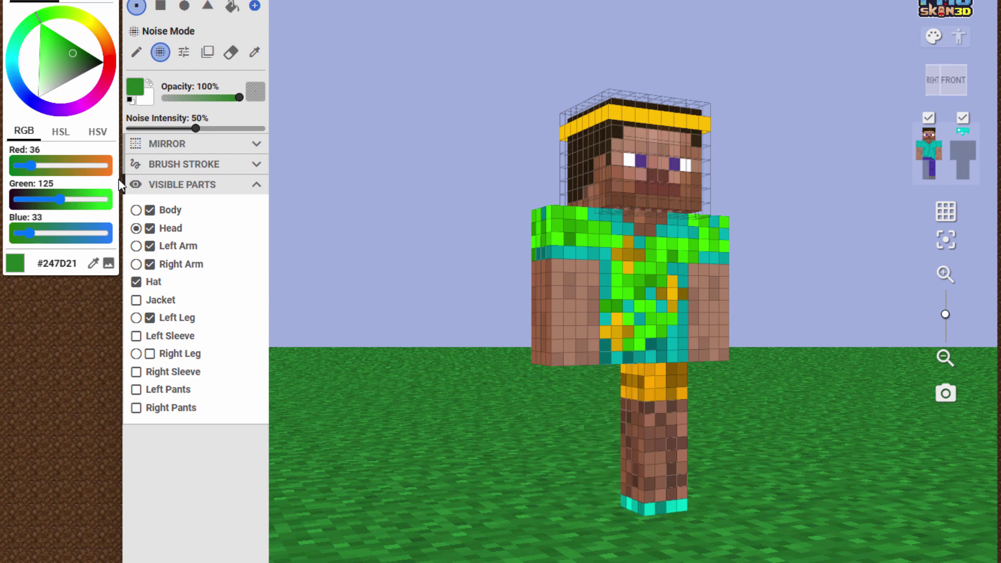
click(93, 263)
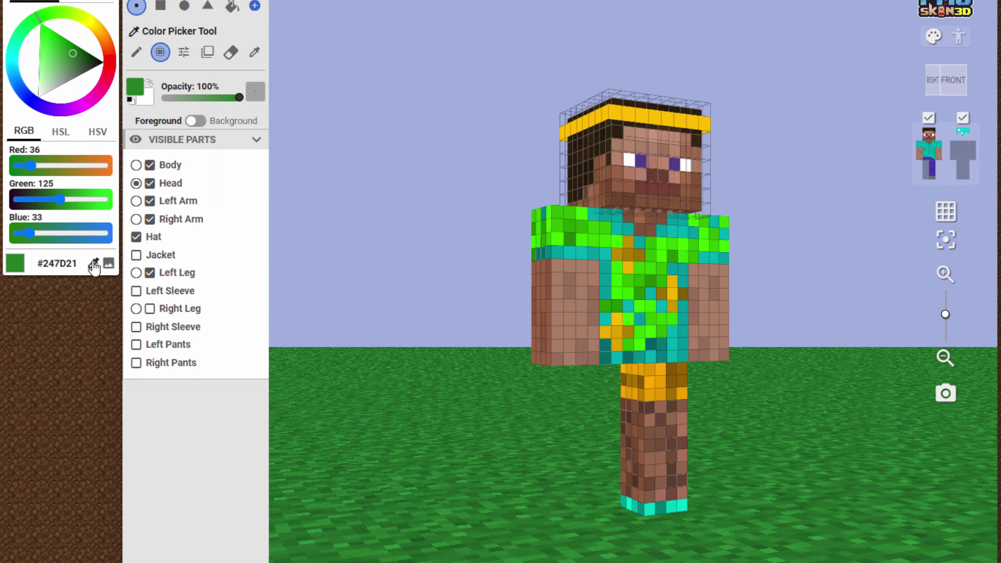
click(674, 505)
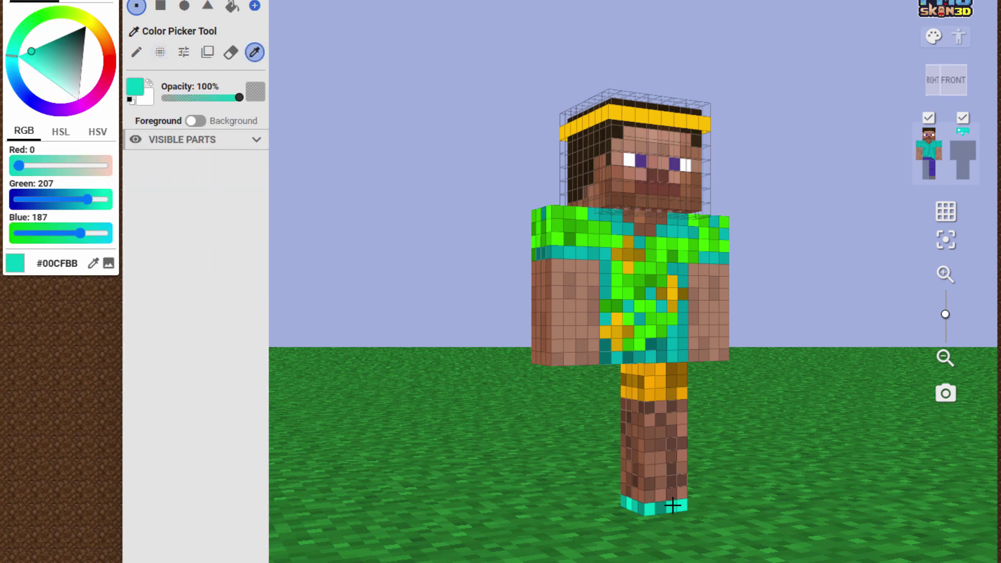
click(162, 53)
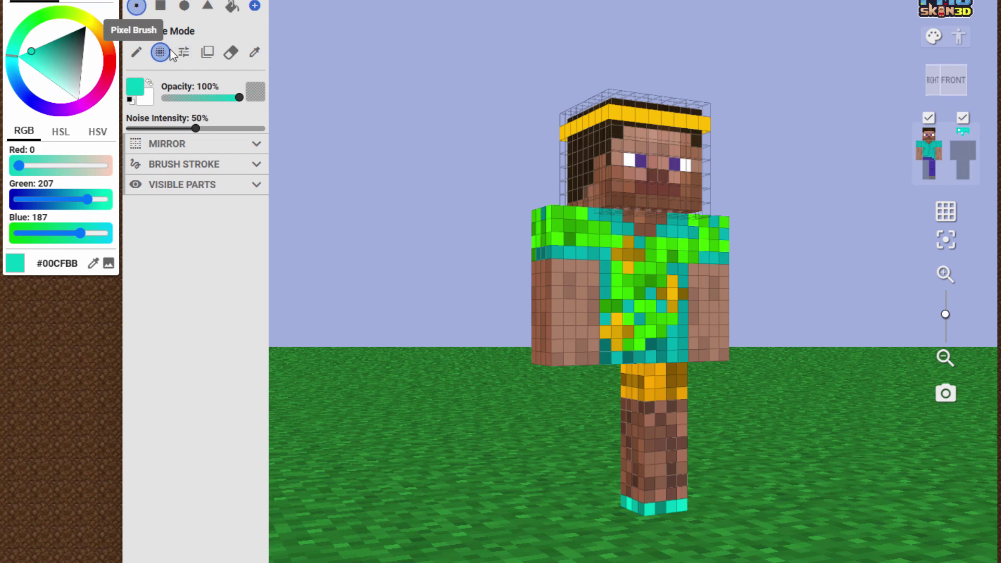
Undo the stray base-leg stroke and paint teal noise on the Left Leg Overlay above the foot.
drag(655, 489, 669, 485)
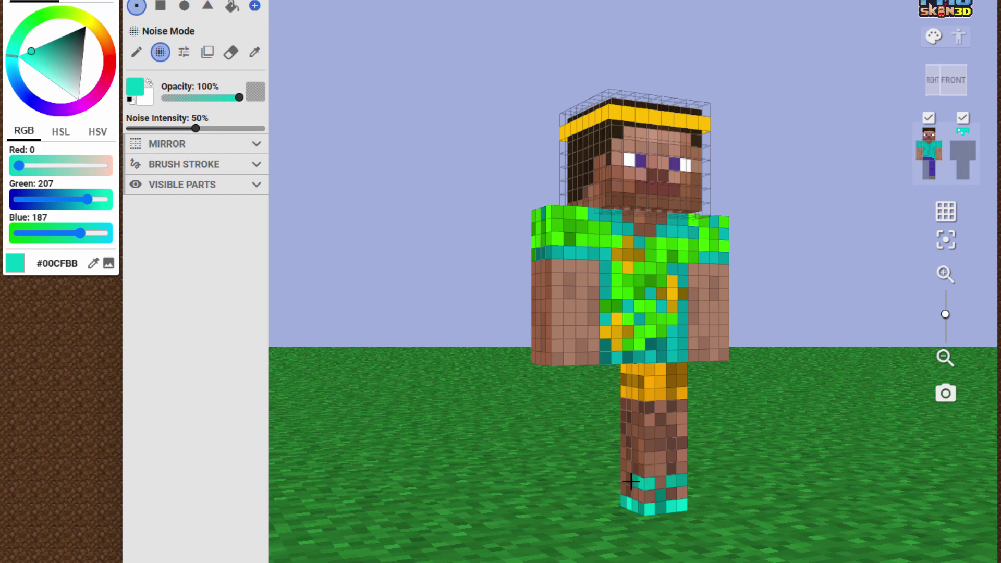
key(ctrl+z)
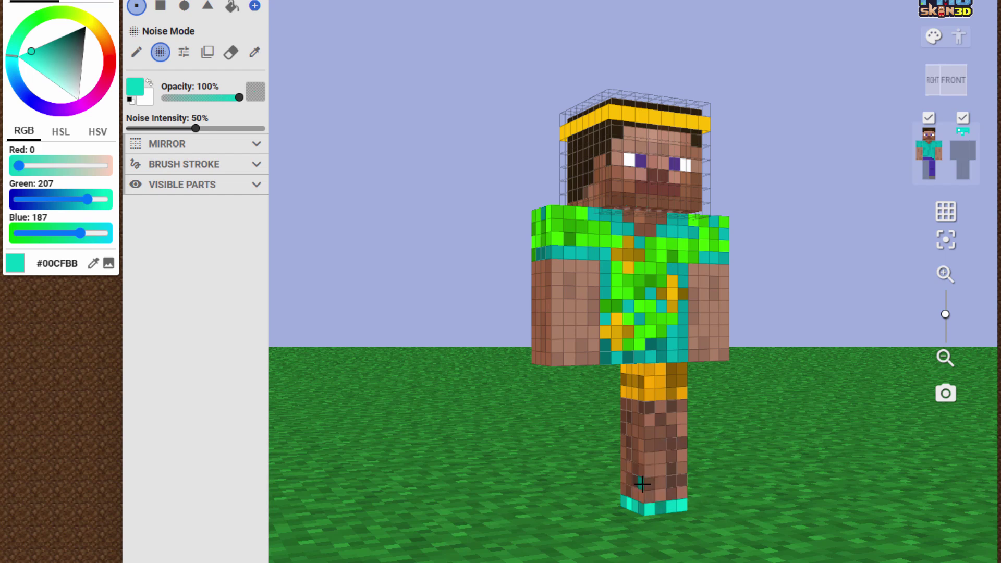
click(968, 175)
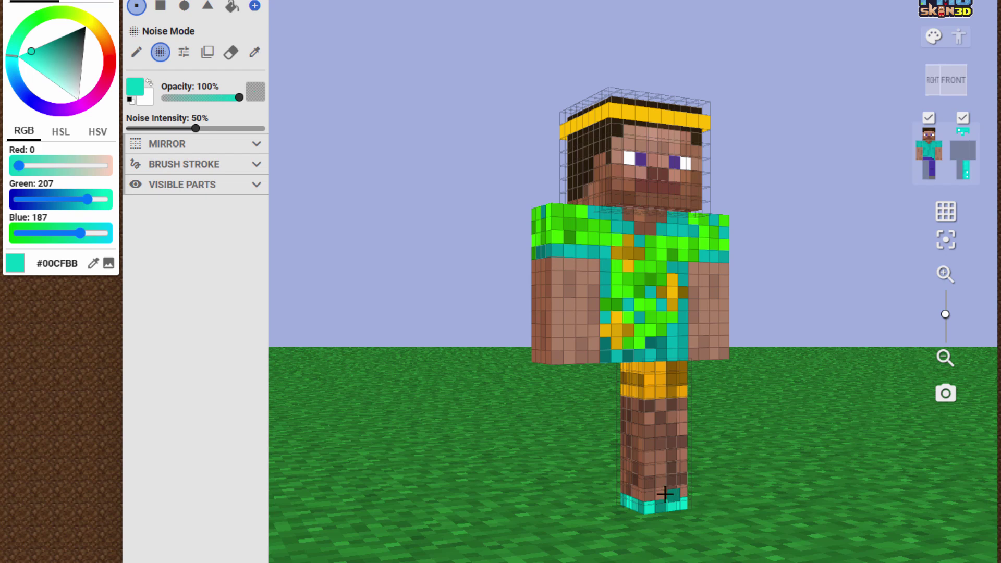
mouse_move(656, 490)
mouse_down()
mouse_move(649, 485)
mouse_move(674, 491)
mouse_up()
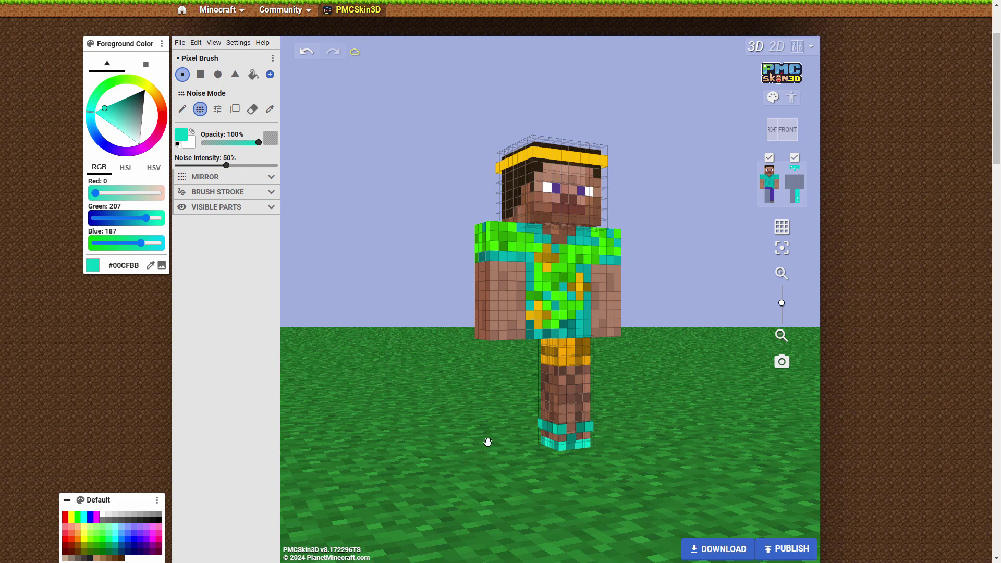
drag(487, 442, 534, 431)
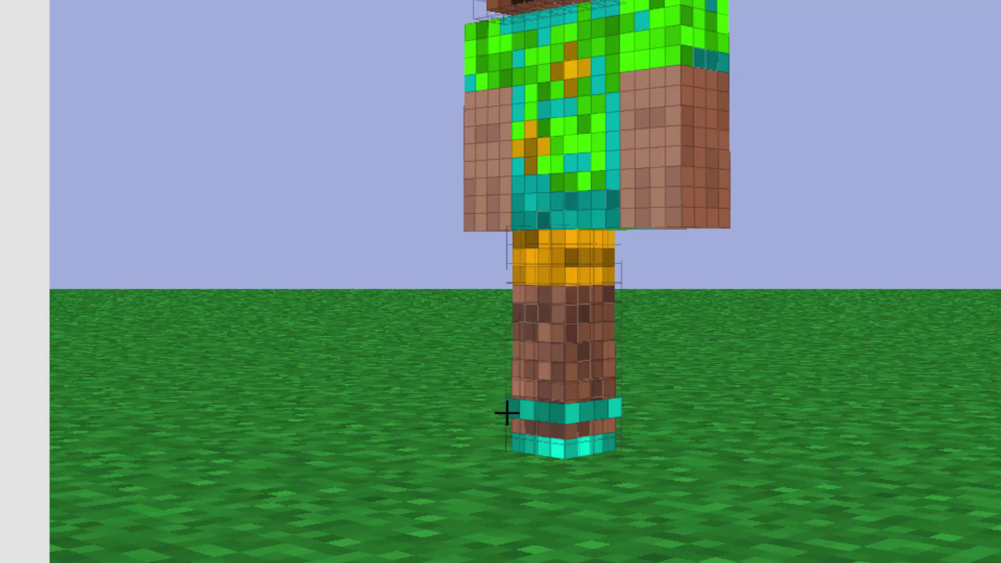
drag(491, 465, 709, 496)
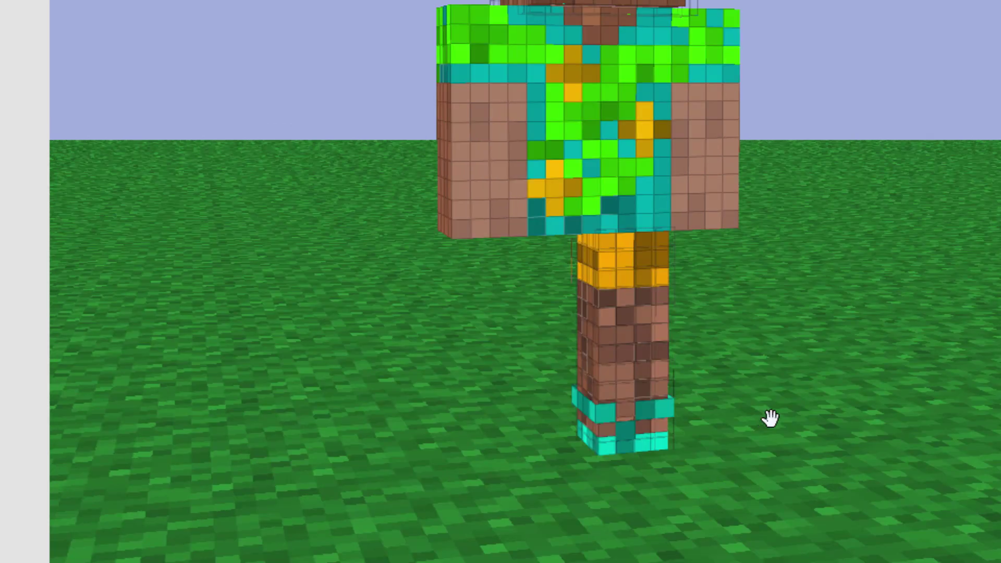
click(782, 248)
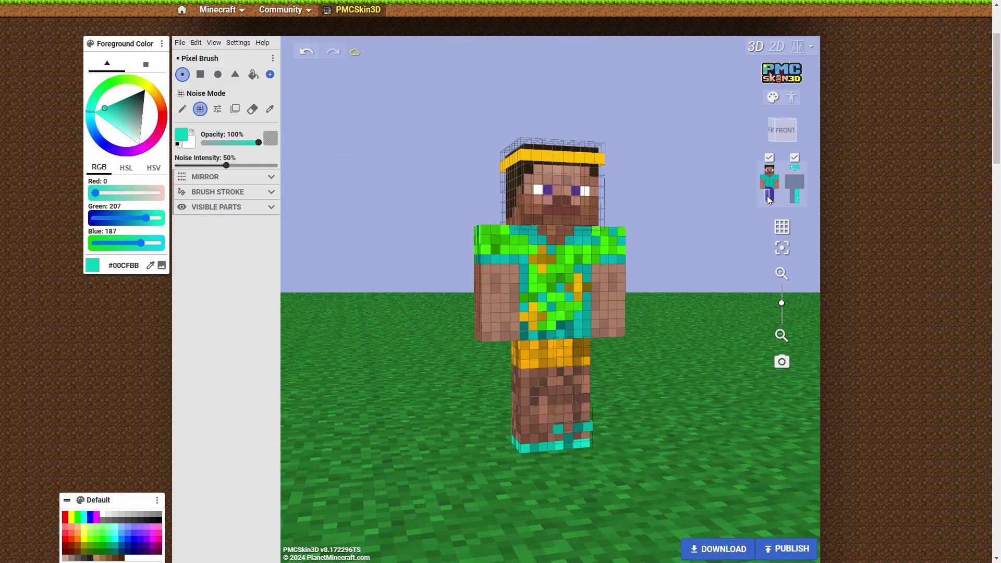
Isolate the right leg by hiding the left one, and add a teal pixel to its lower front.
click(251, 209)
double_click(250, 209)
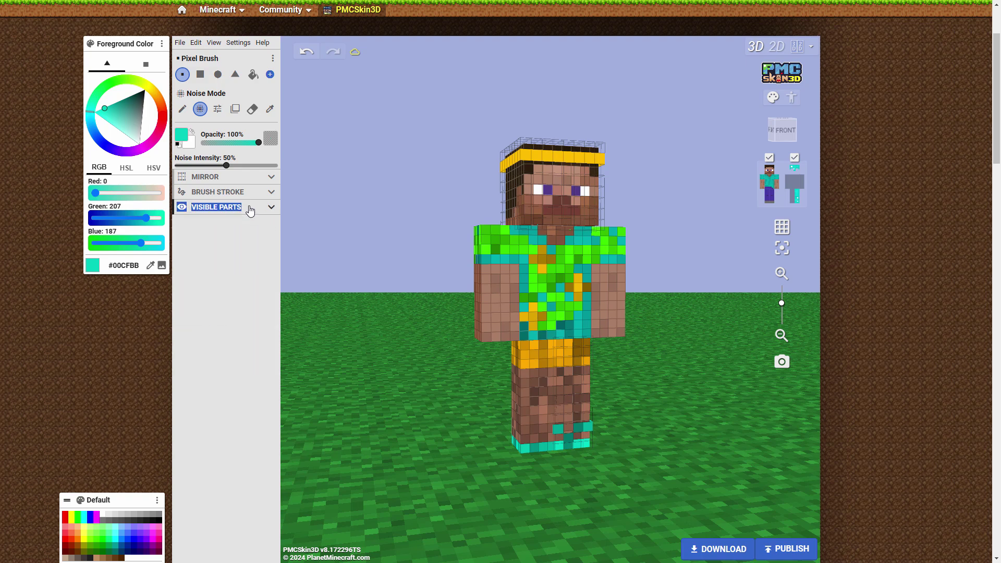
click(794, 199)
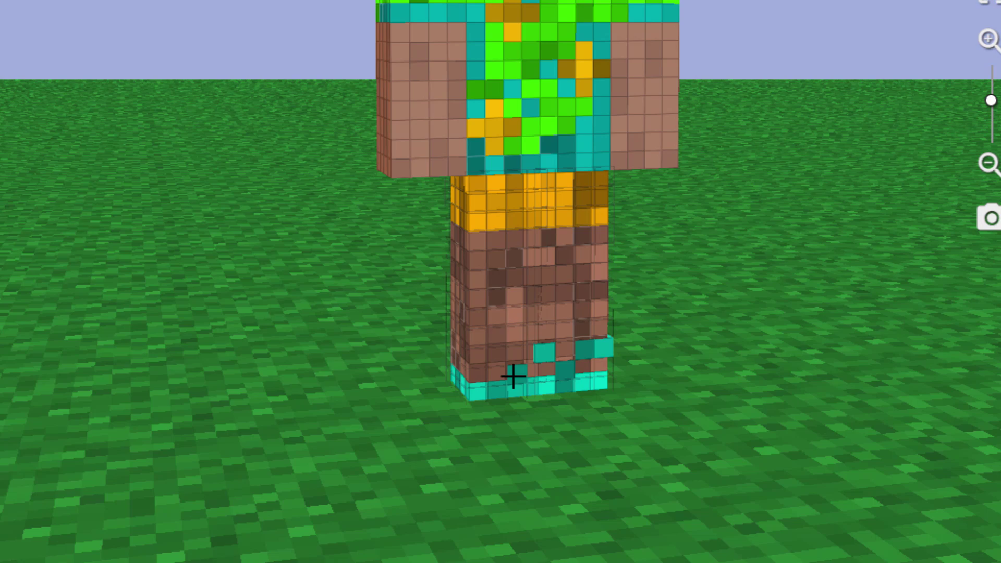
drag(385, 398, 566, 383)
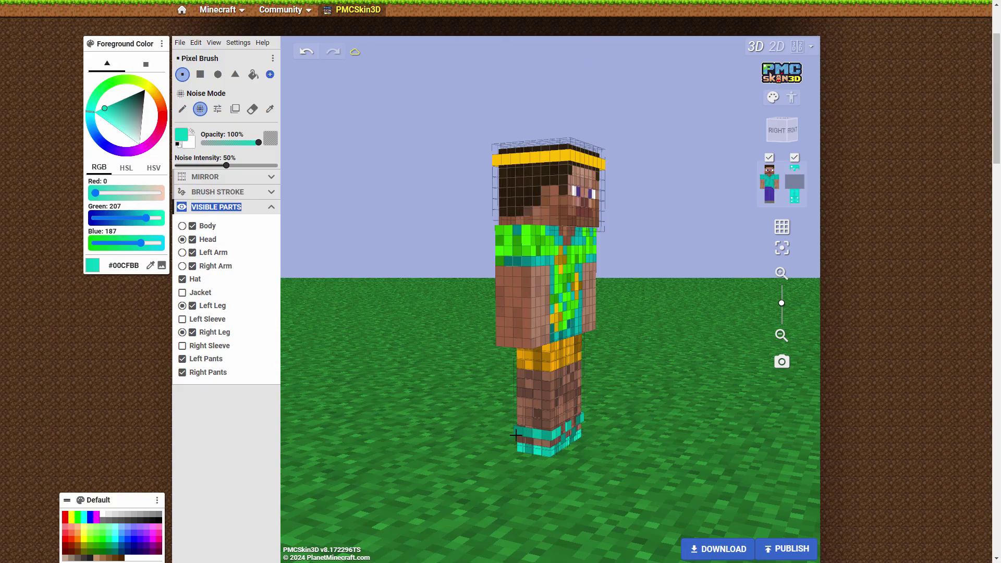
drag(516, 435, 474, 478)
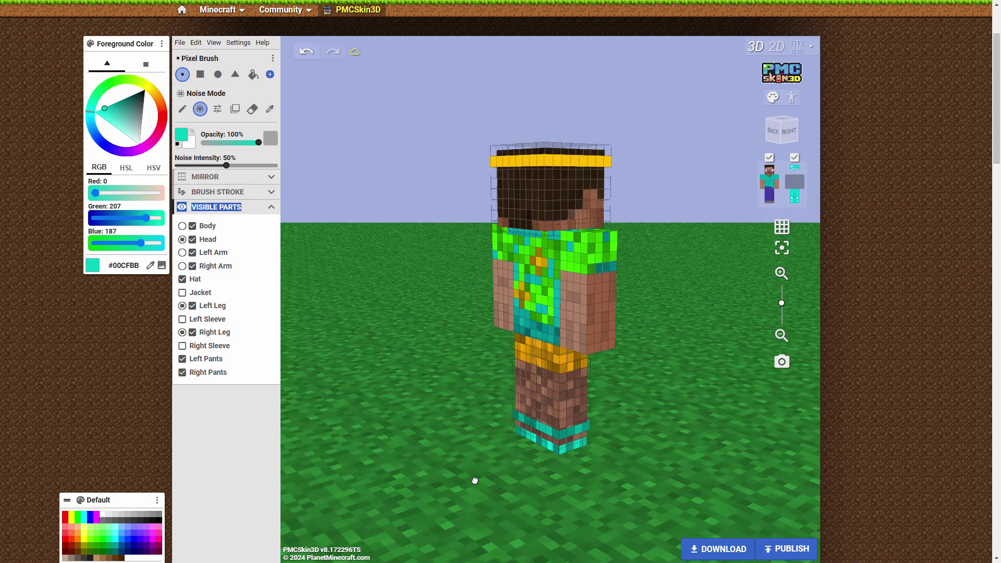
click(192, 333)
drag(299, 429, 365, 475)
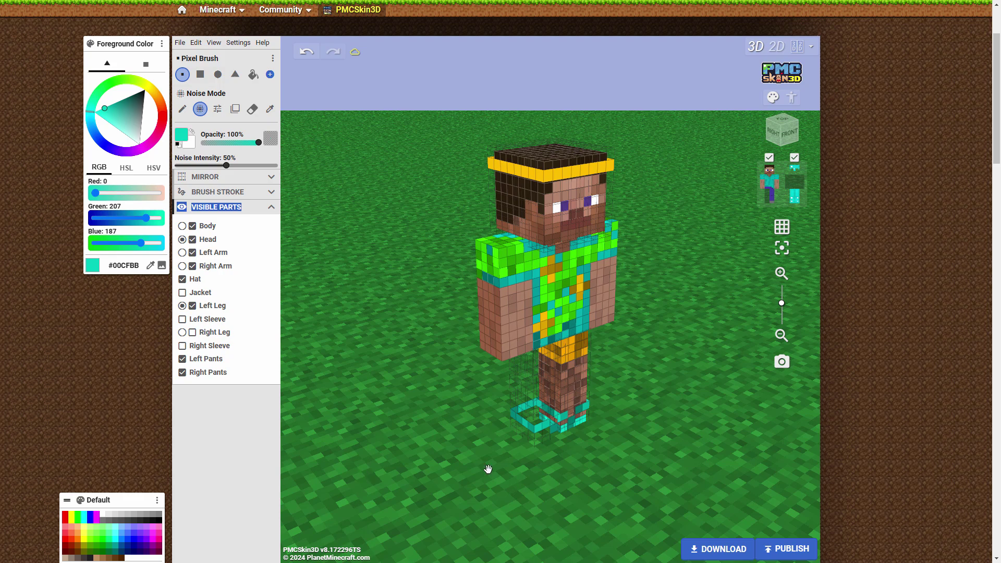
drag(521, 453, 194, 333)
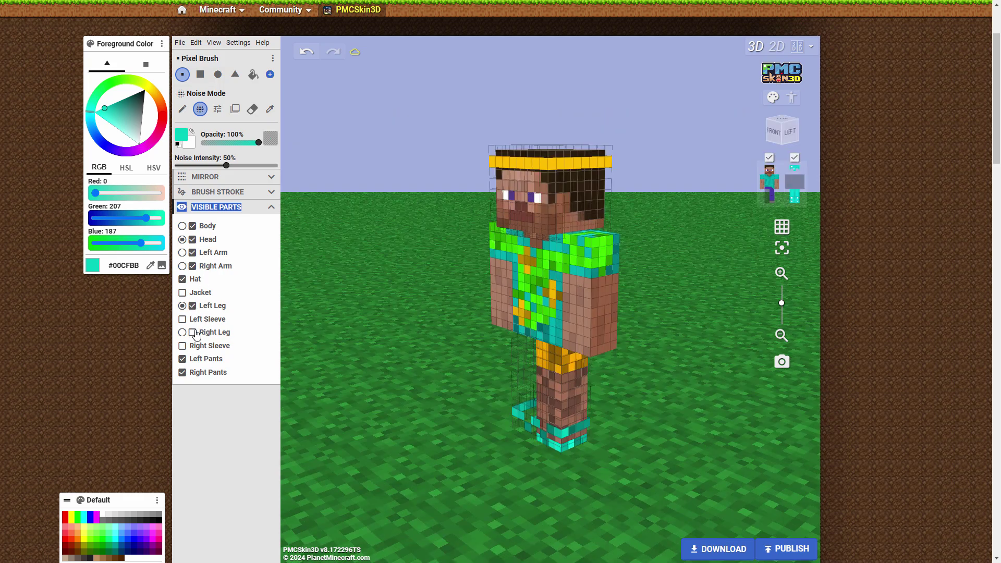
click(193, 333)
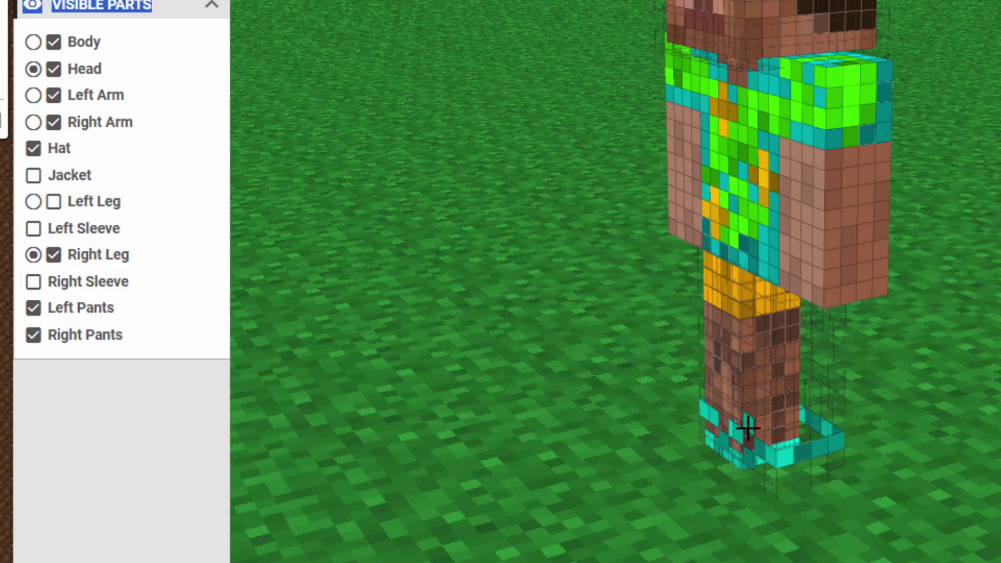
click(771, 418)
Toggle the pants overlays and leg visibility, ending with both legs and both pants layers shown.
click(35, 308)
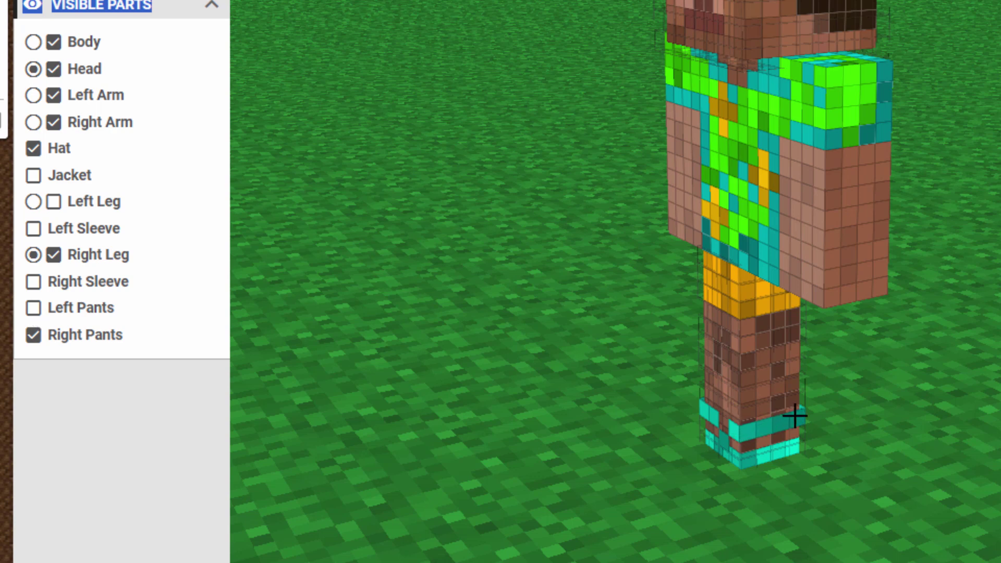
click(35, 309)
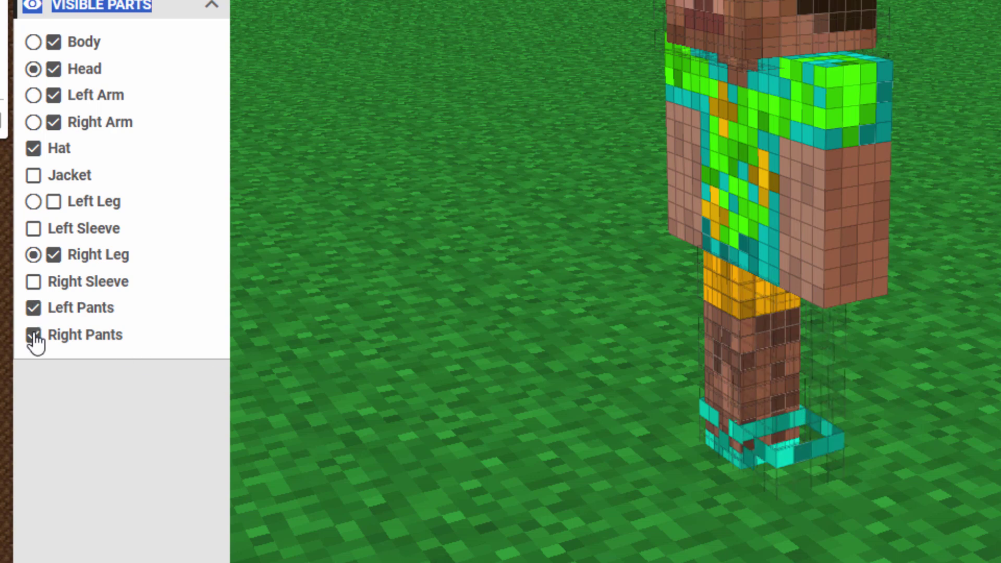
click(33, 336)
drag(335, 472, 307, 234)
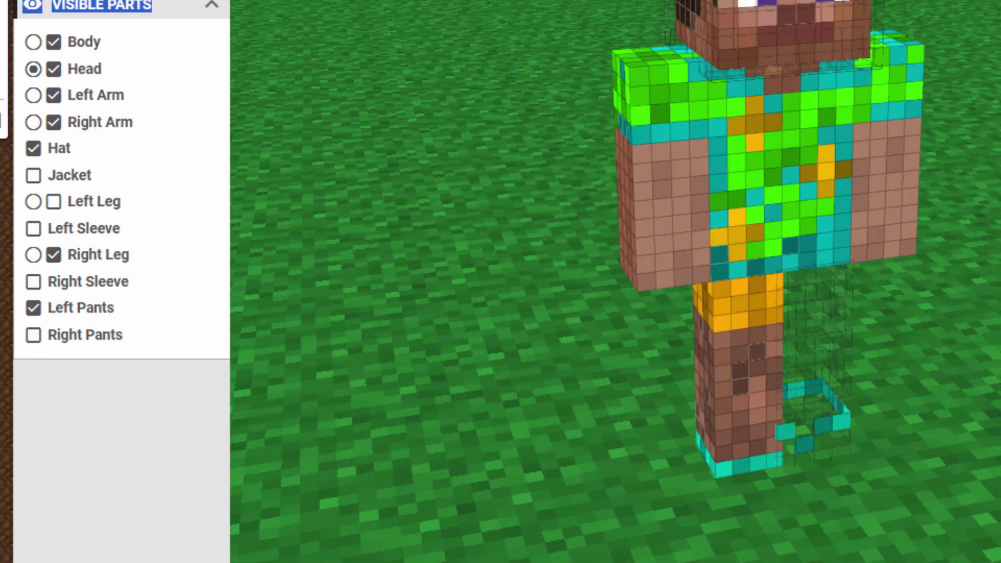
click(816, 365)
click(733, 418)
drag(977, 487, 772, 535)
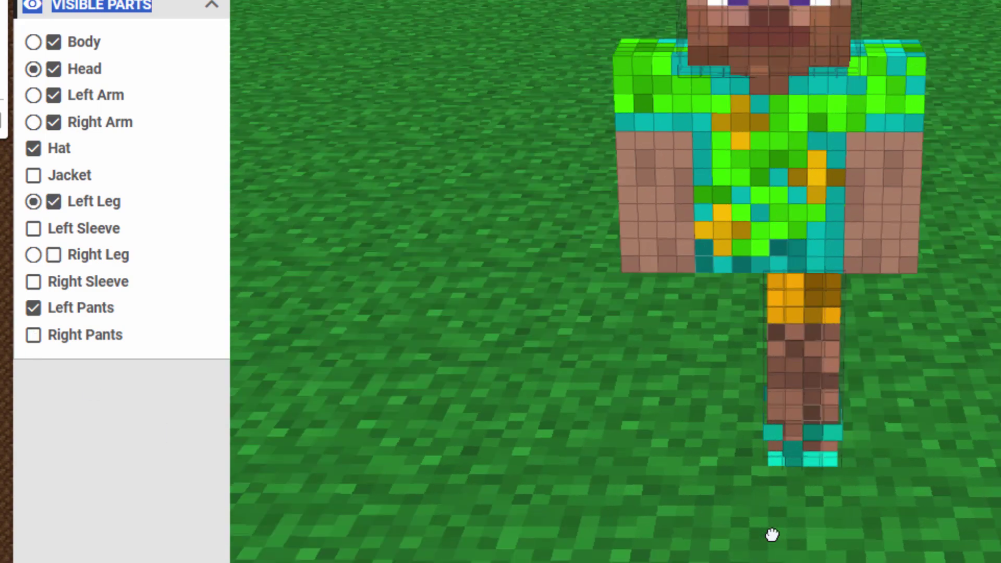
click(67, 338)
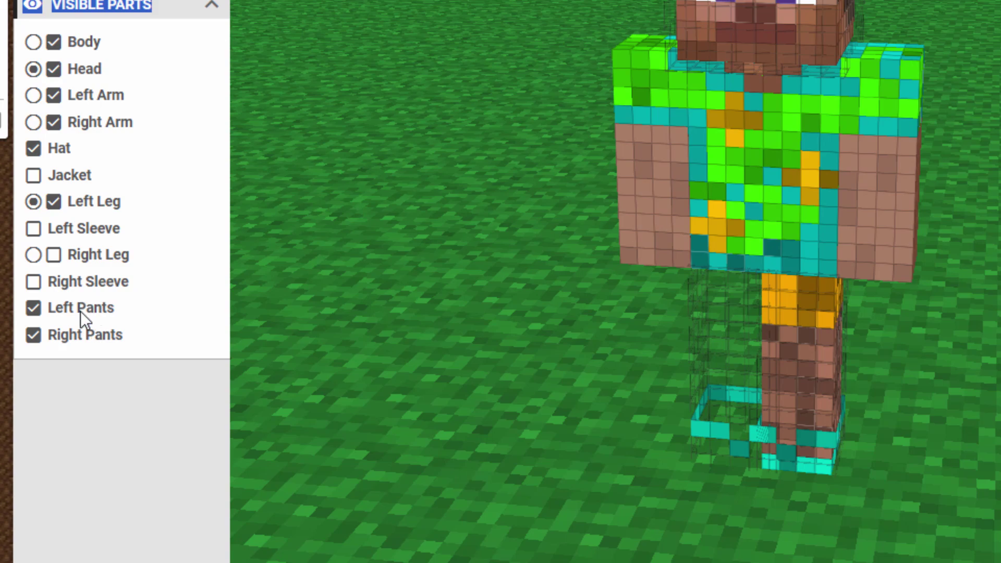
click(54, 255)
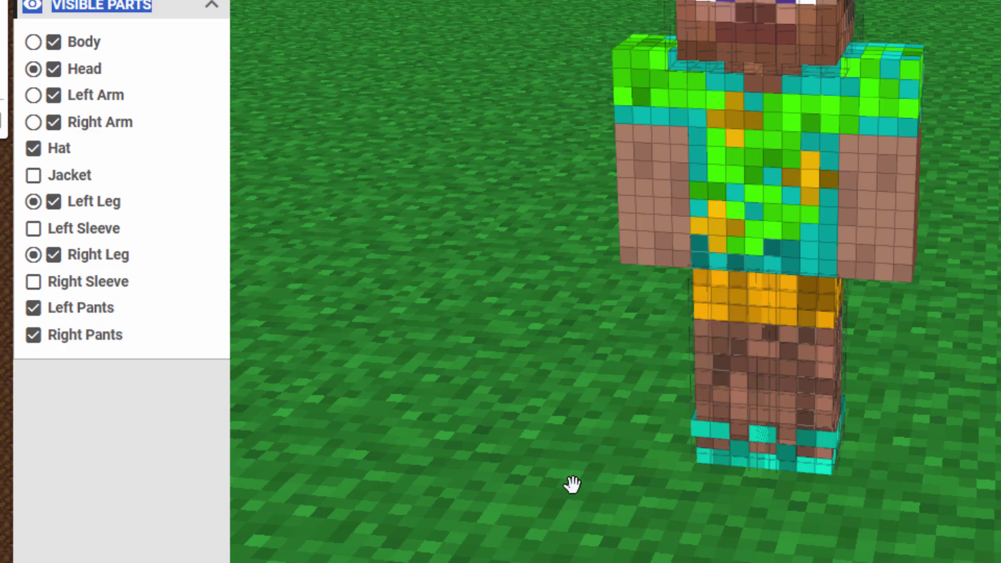
drag(572, 480, 532, 502)
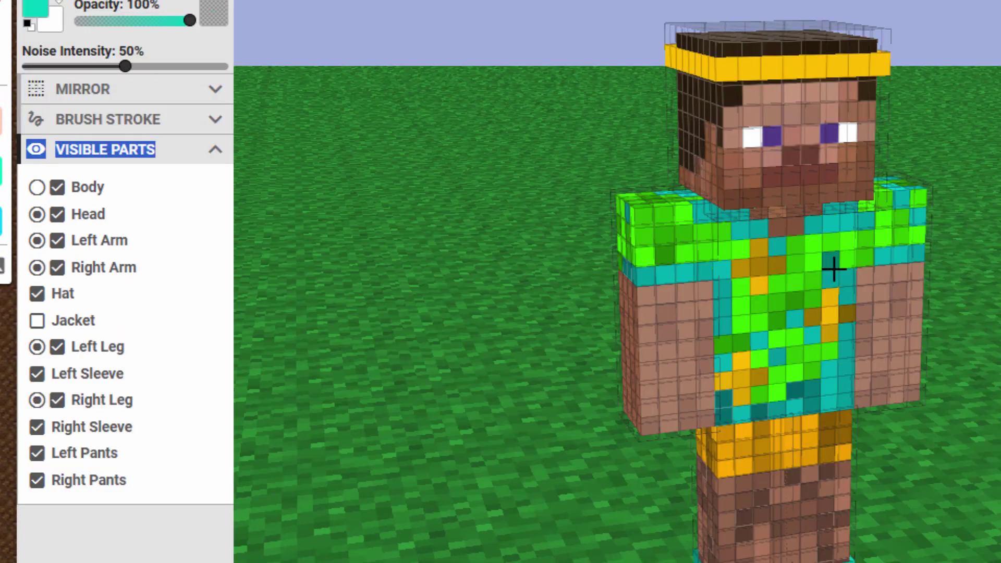
Hide the torso and paint a noisy teal band over the arm's sleeve cuff.
click(58, 188)
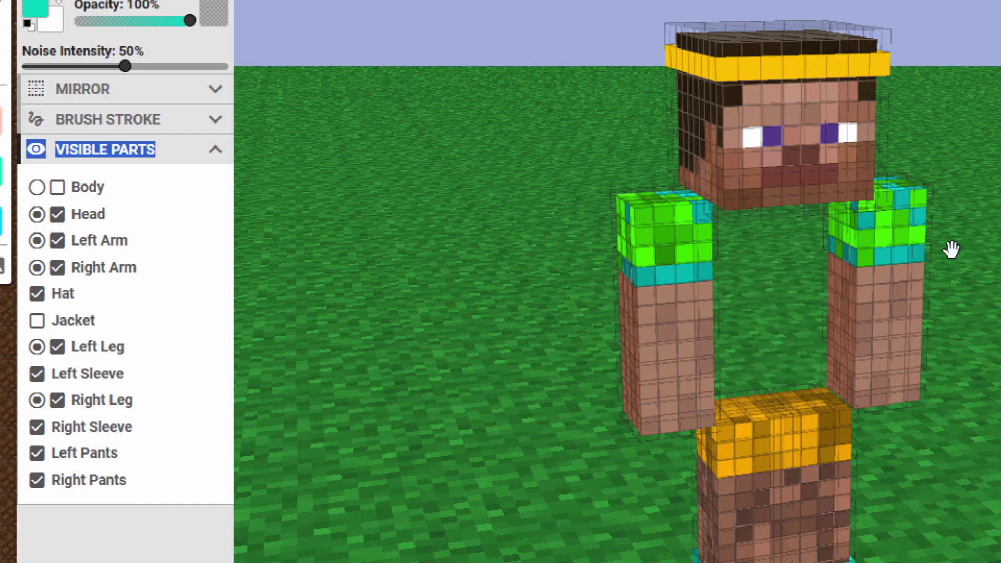
drag(703, 271, 645, 274)
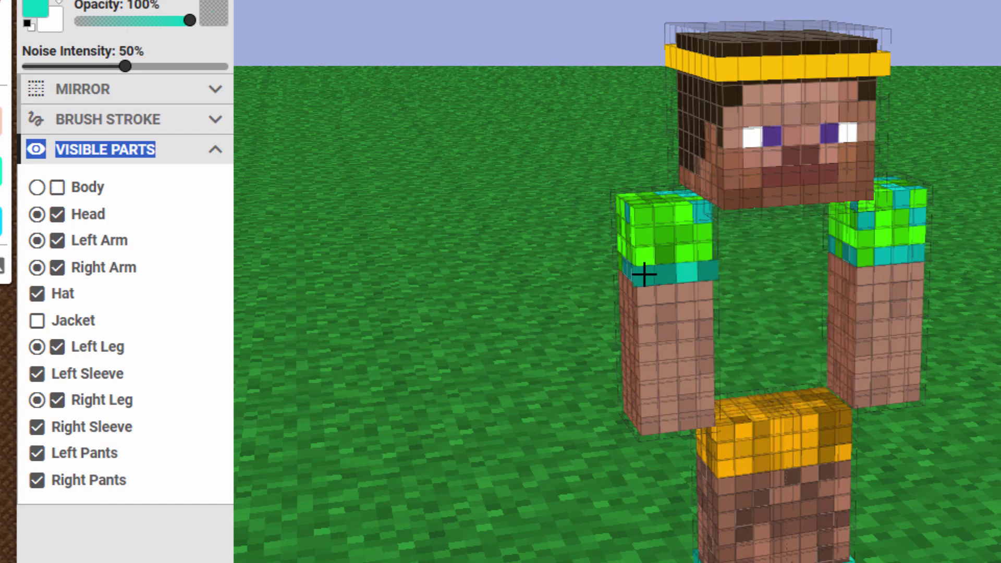
drag(568, 324, 771, 324)
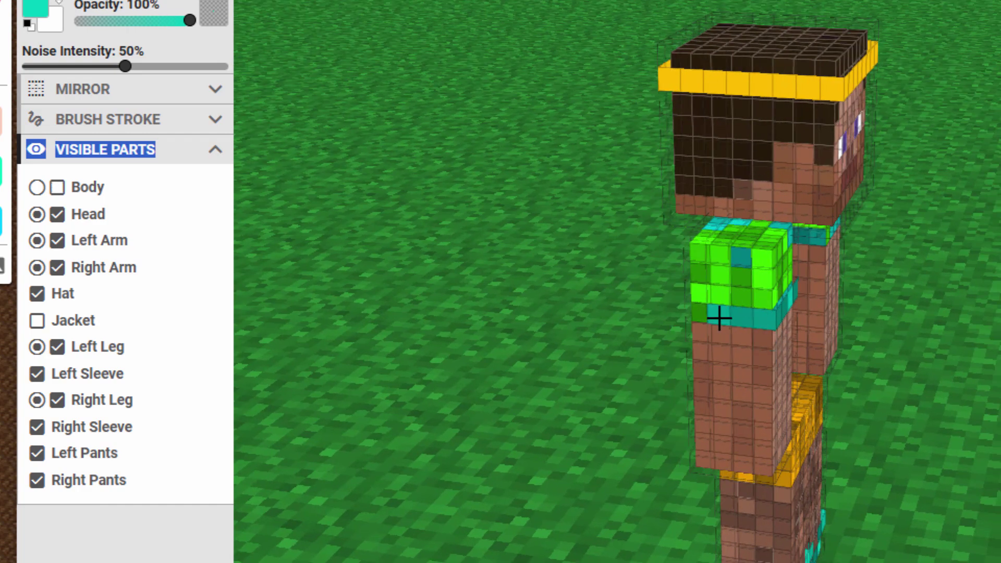
drag(661, 329, 885, 340)
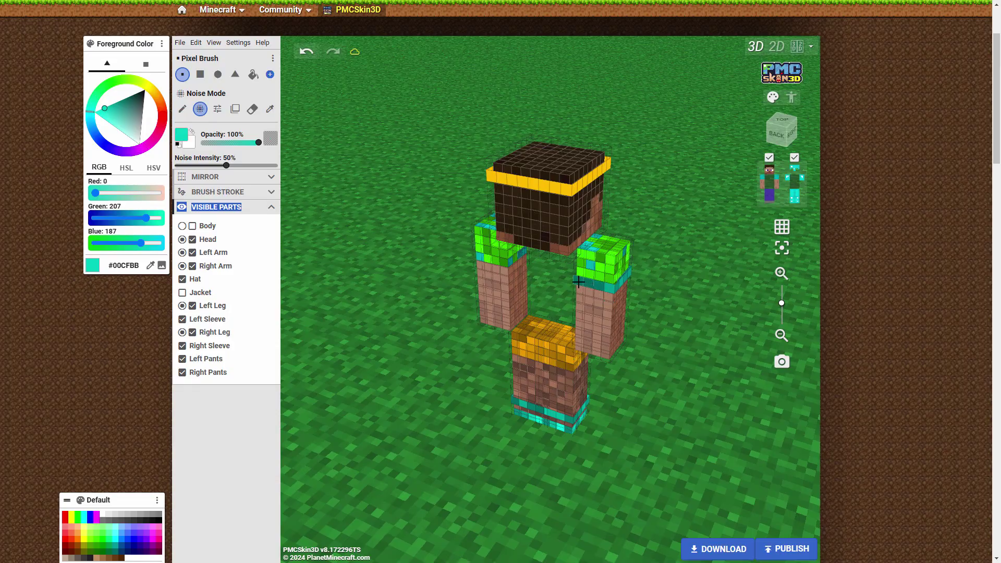
Inspect both teal sleeve bands from every side, then show the torso again.
drag(624, 324, 594, 263)
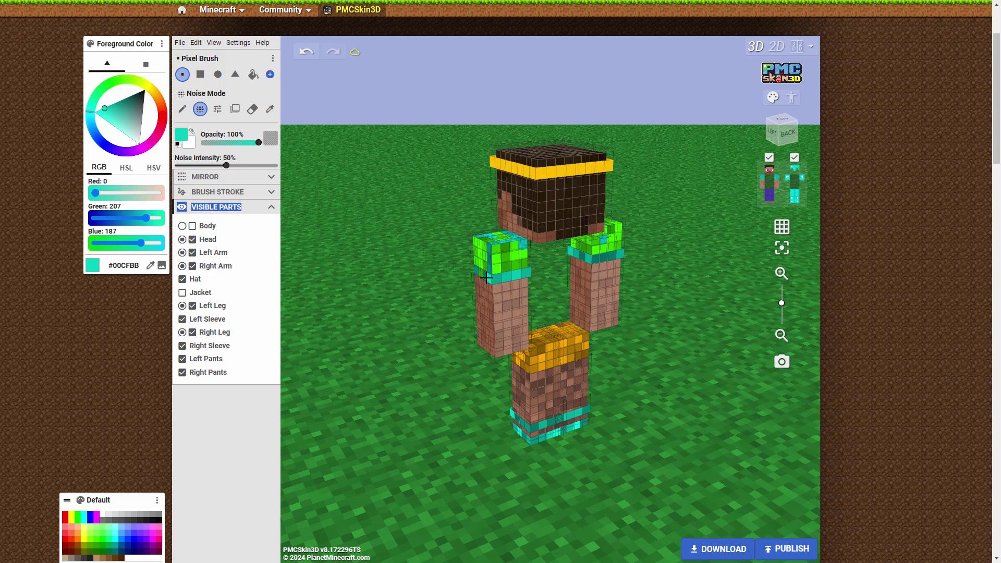
drag(436, 290, 601, 291)
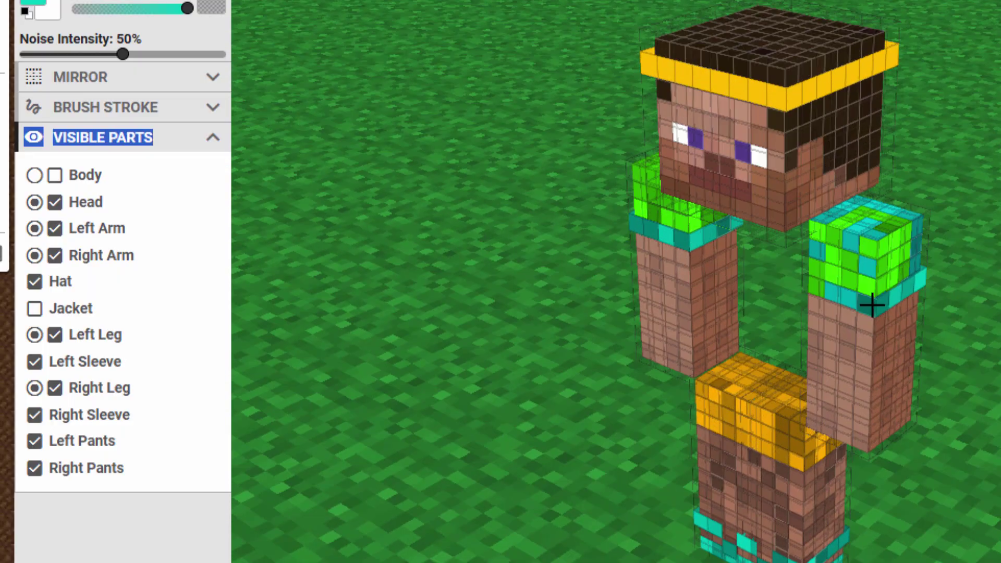
drag(529, 444, 777, 434)
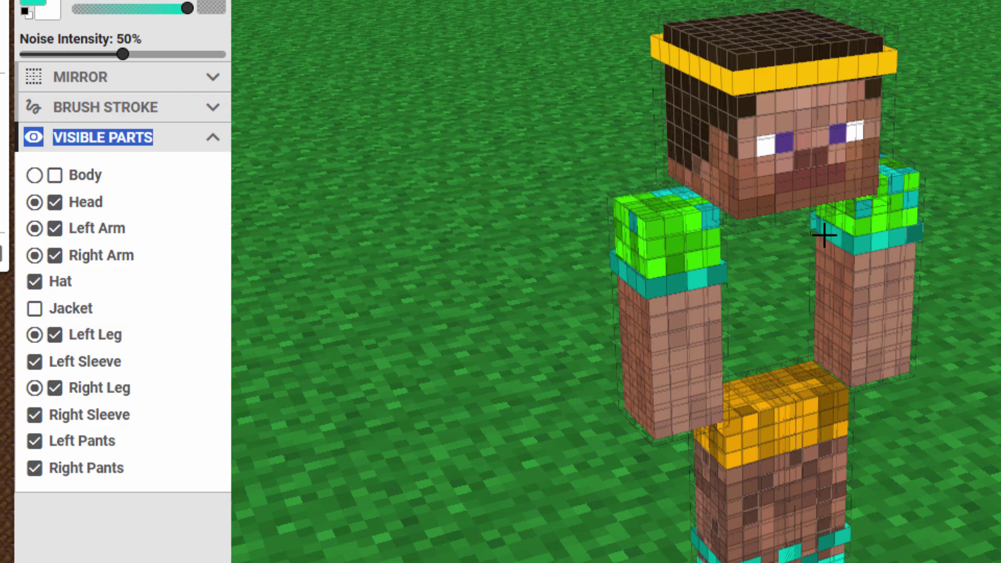
drag(824, 235, 865, 279)
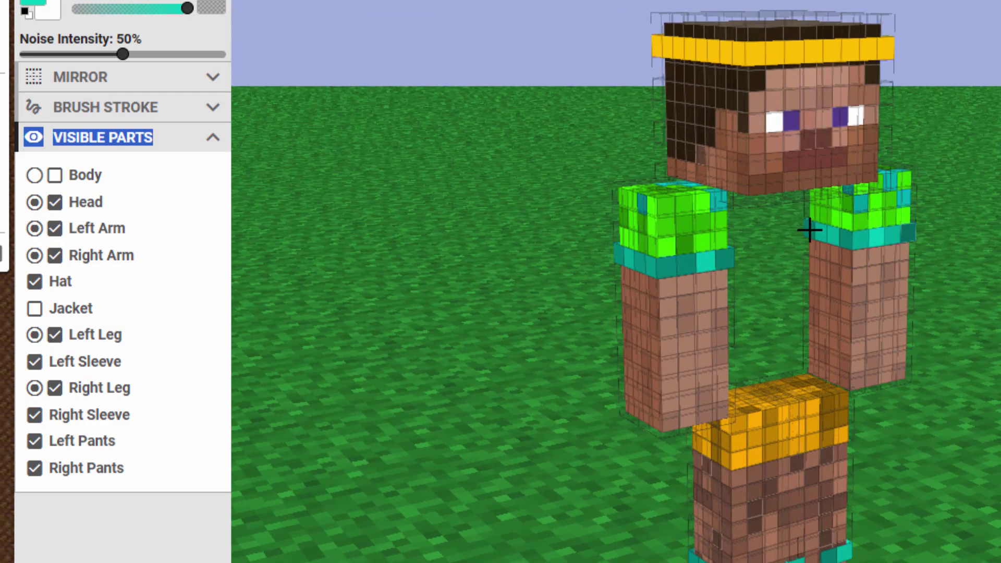
drag(487, 526, 574, 561)
click(770, 192)
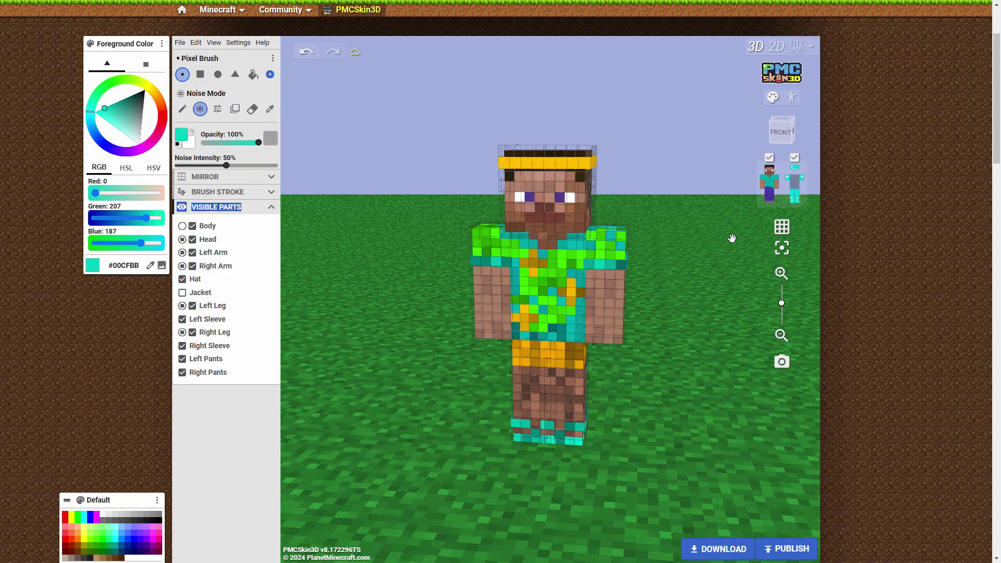
drag(732, 239, 509, 380)
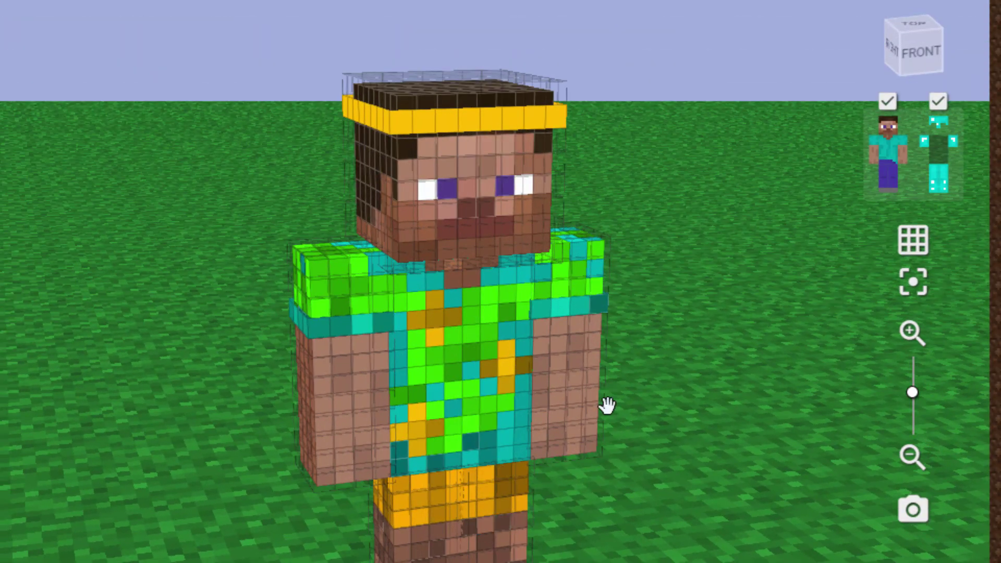
click(938, 102)
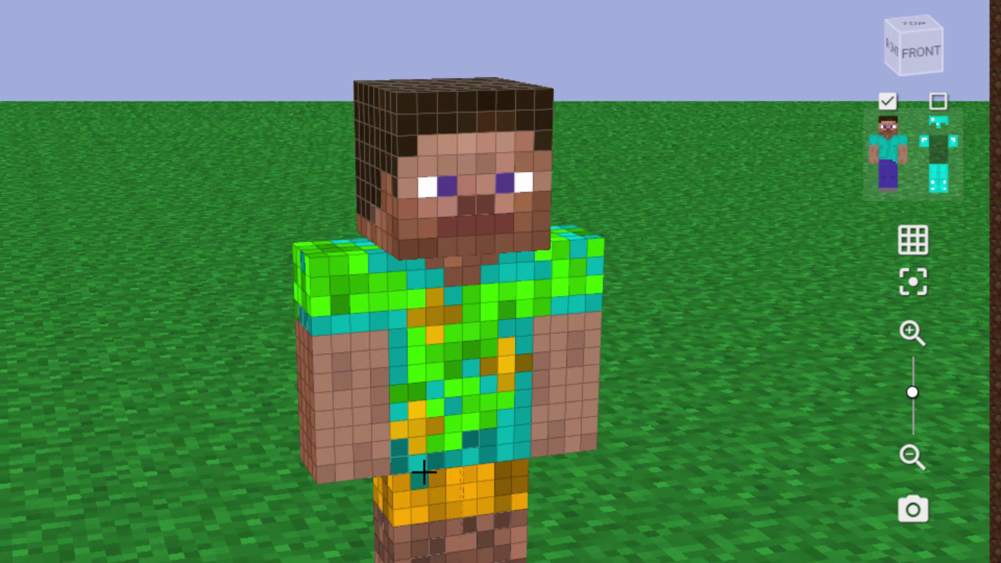
click(940, 103)
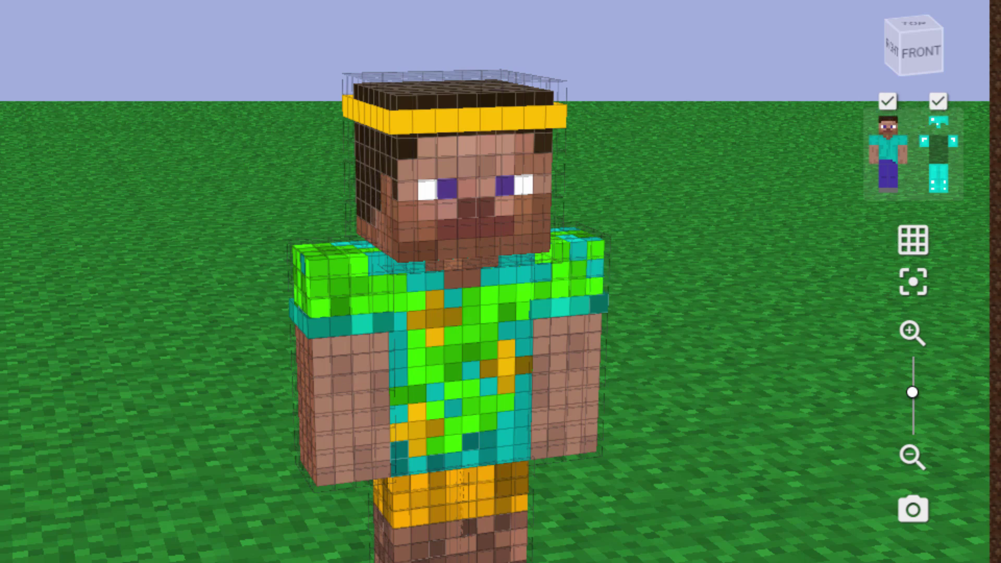
click(934, 111)
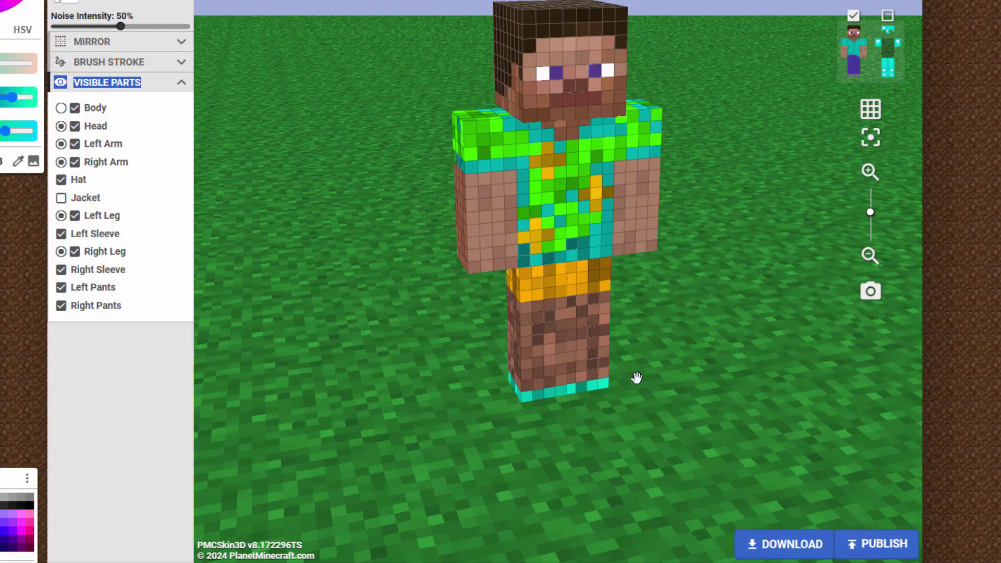
drag(637, 377, 655, 342)
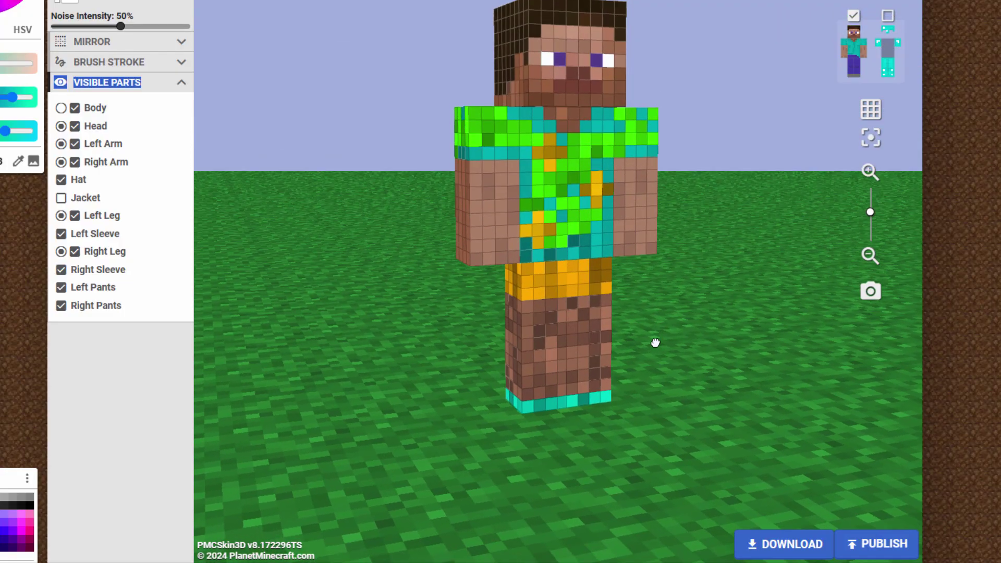
Restore the outer layer and download the skin as beach2-steve.png into the Bedrock Packs folder.
click(890, 23)
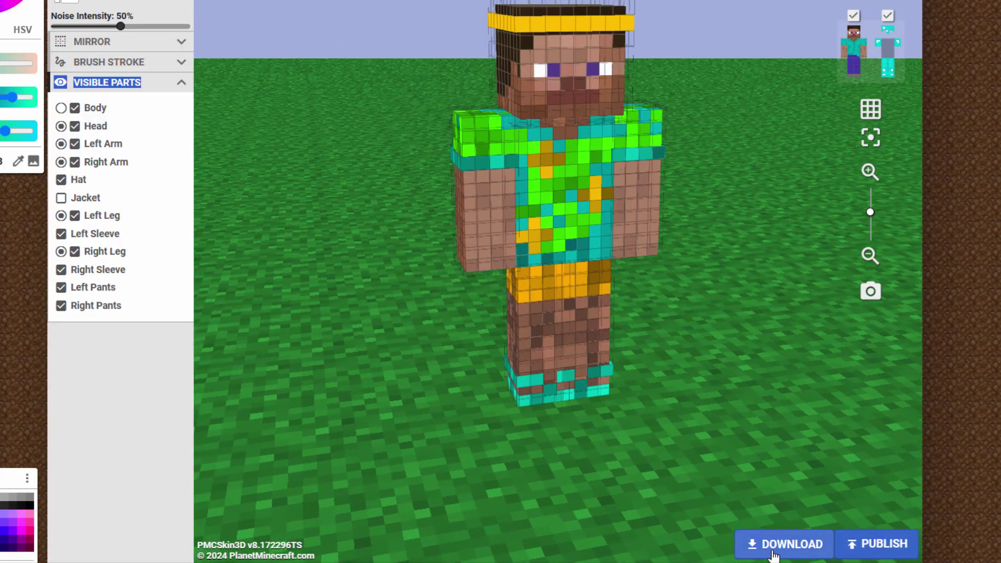
click(781, 544)
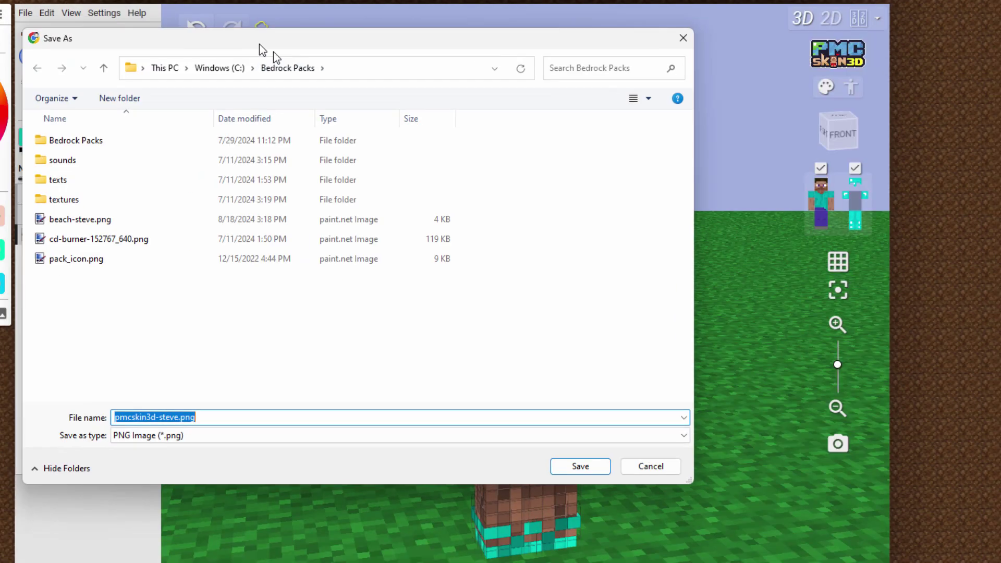
drag(259, 44, 406, 67)
drag(283, 440, 307, 438)
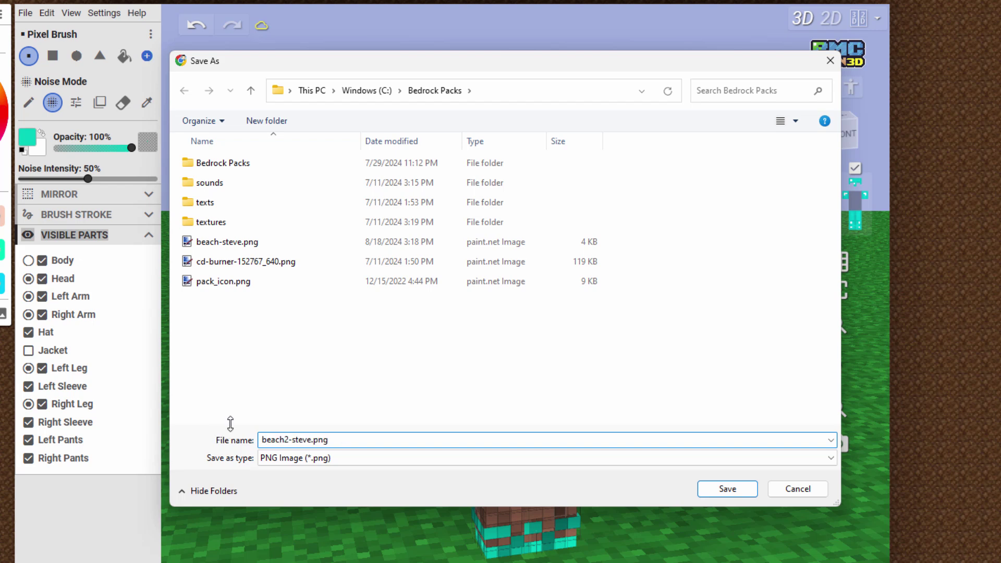
click(715, 489)
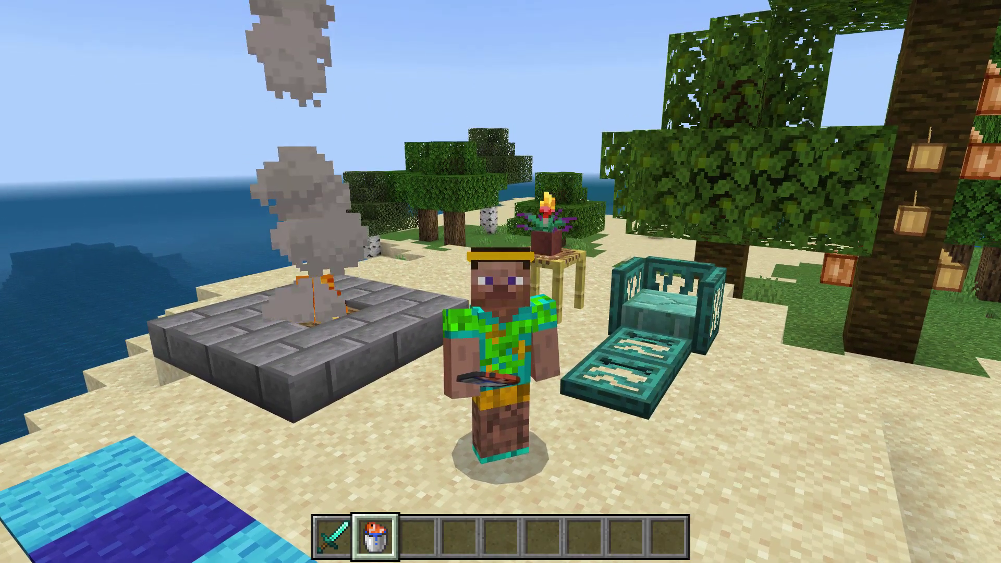
Pause the game, browse the Dressing Room lineup back to the beach skin, and open Change Classic Skin.
key(Escape)
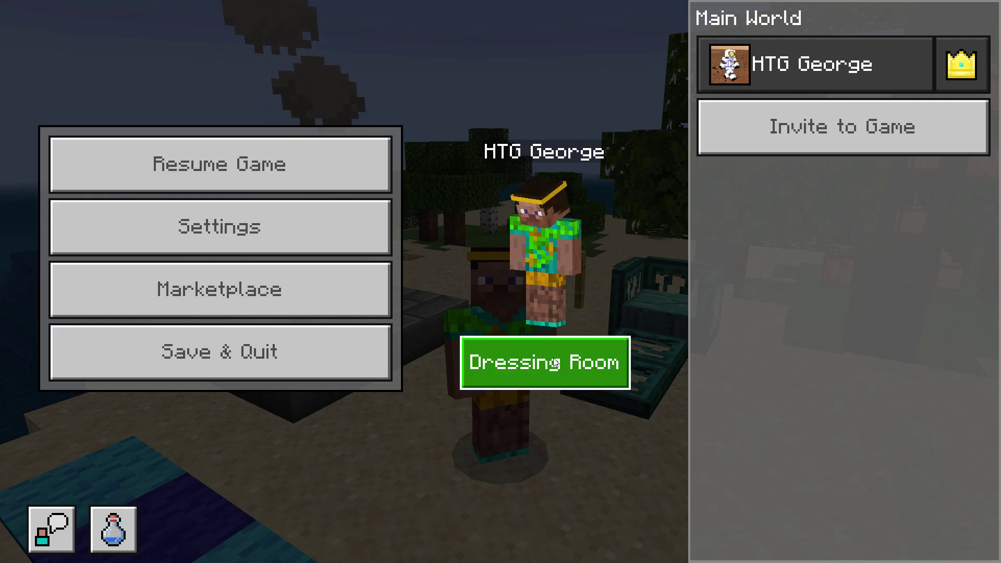
click(574, 367)
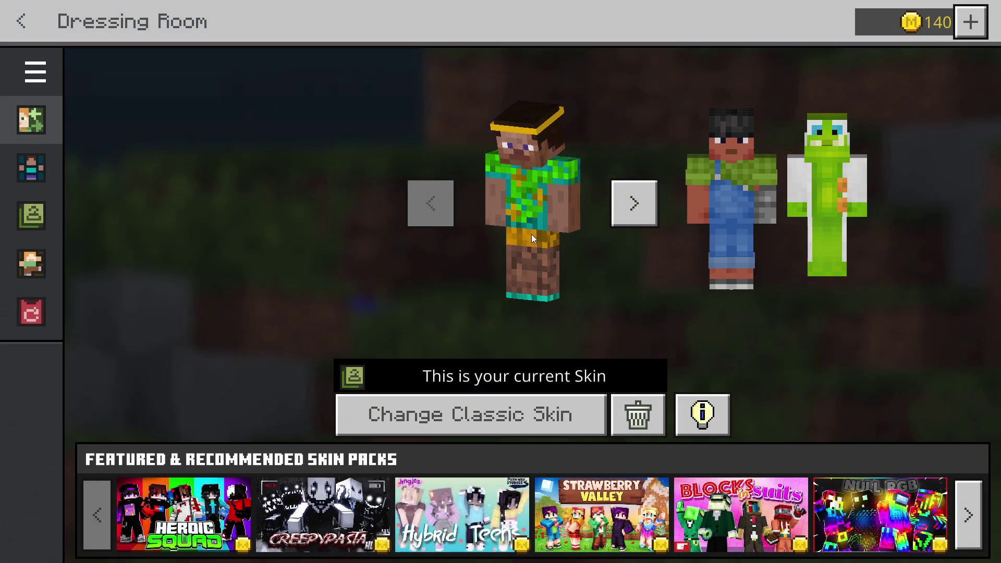
click(634, 216)
click(633, 214)
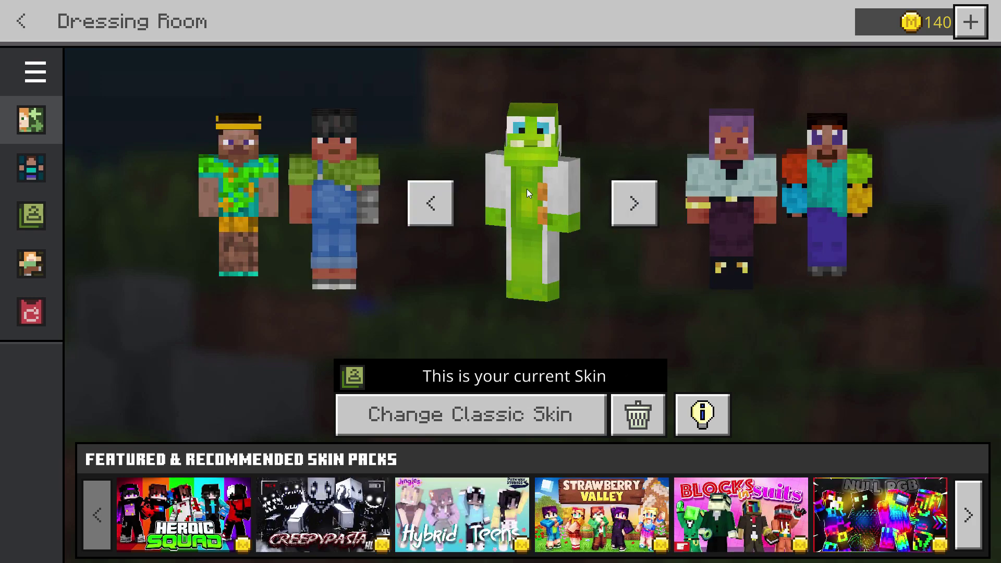
click(417, 206)
click(421, 205)
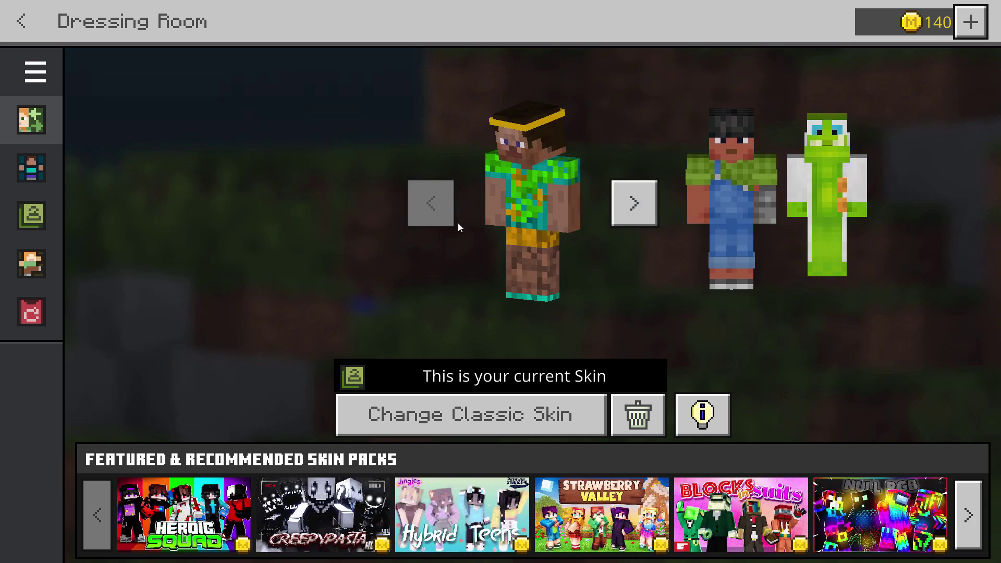
click(628, 206)
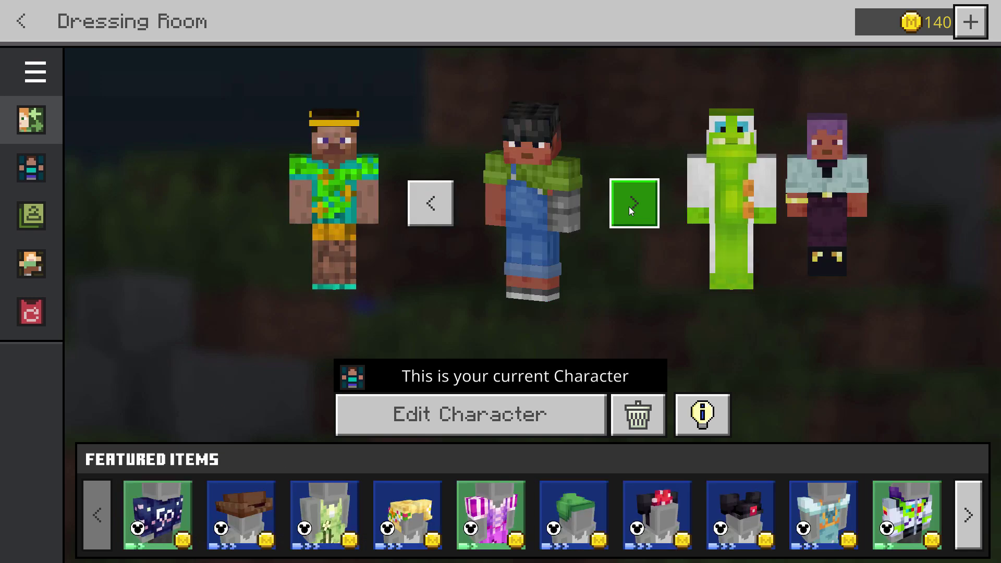
click(433, 210)
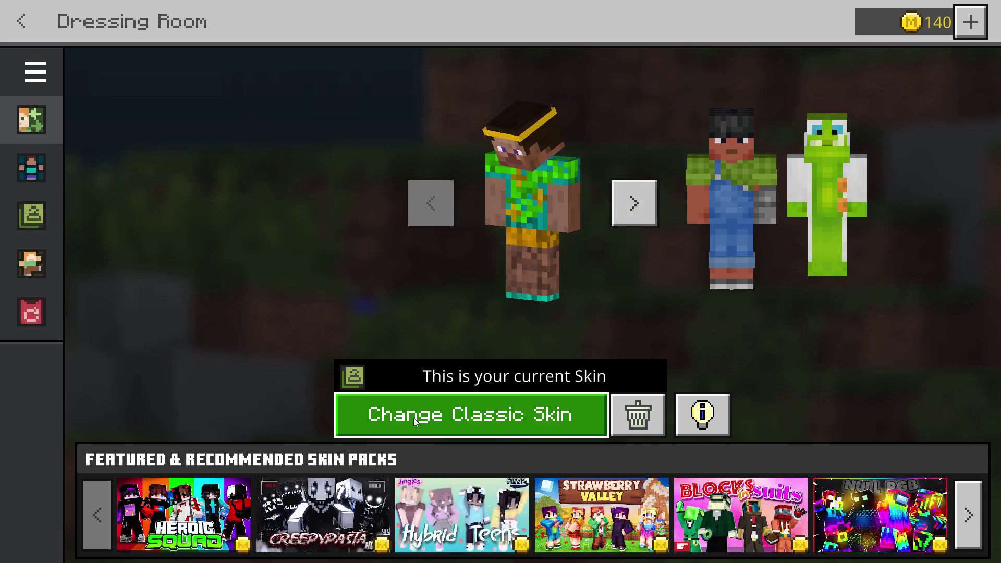
click(485, 414)
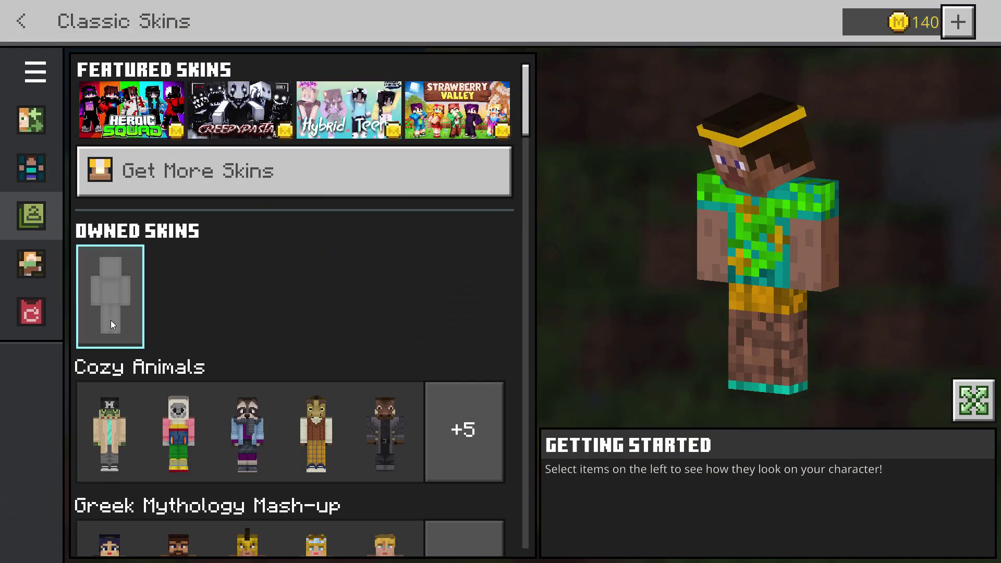
Load beach2-steve.png into the empty Owned Skins slot and choose the right-hand body model.
click(112, 304)
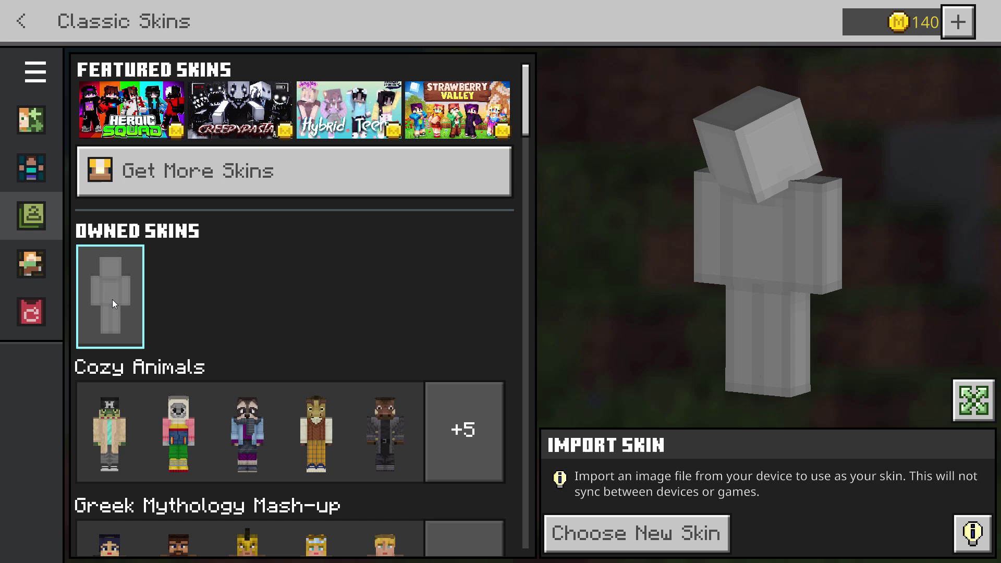
click(623, 535)
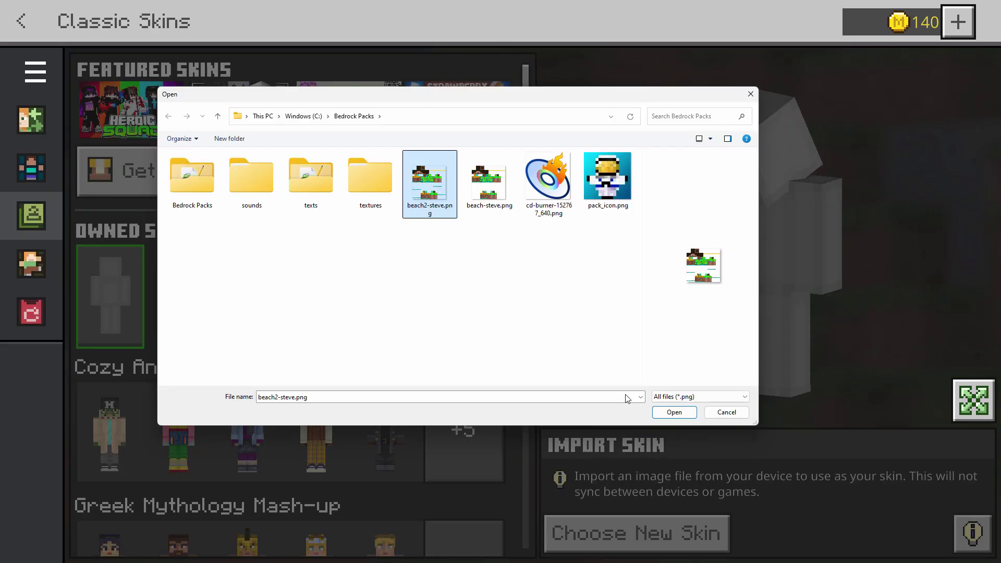
click(678, 412)
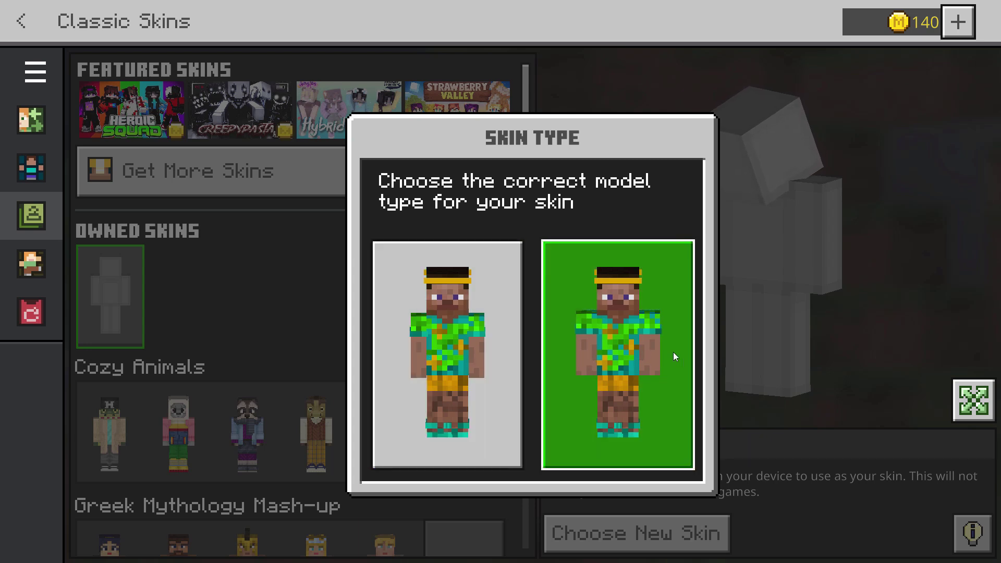
click(612, 352)
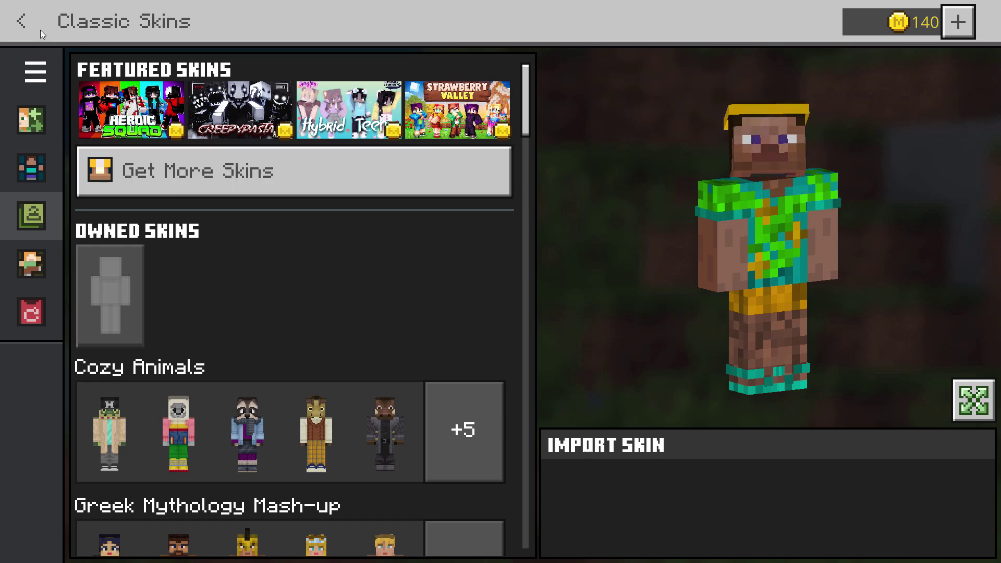
Return to the Dressing Room with the imported beach skin set as current.
click(24, 17)
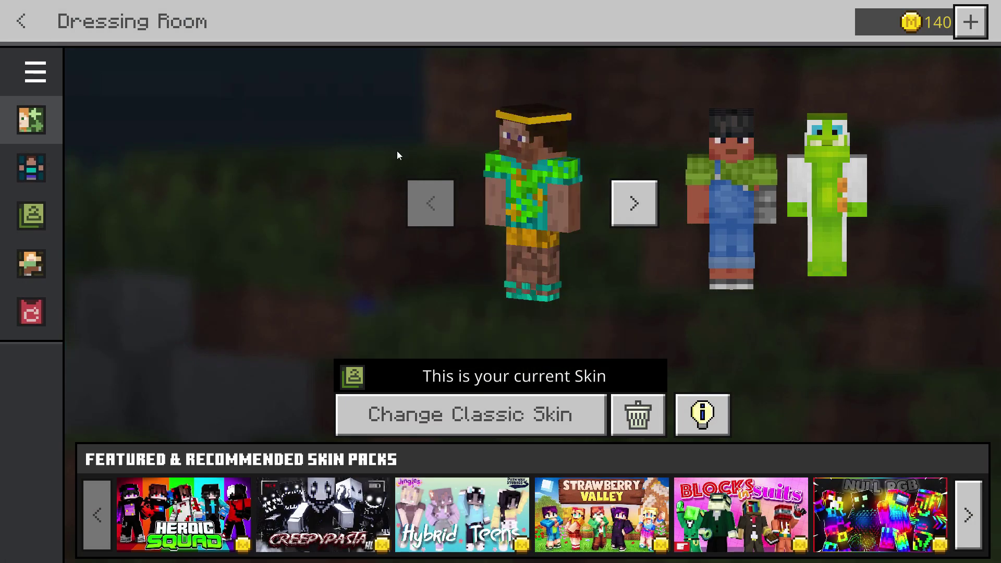